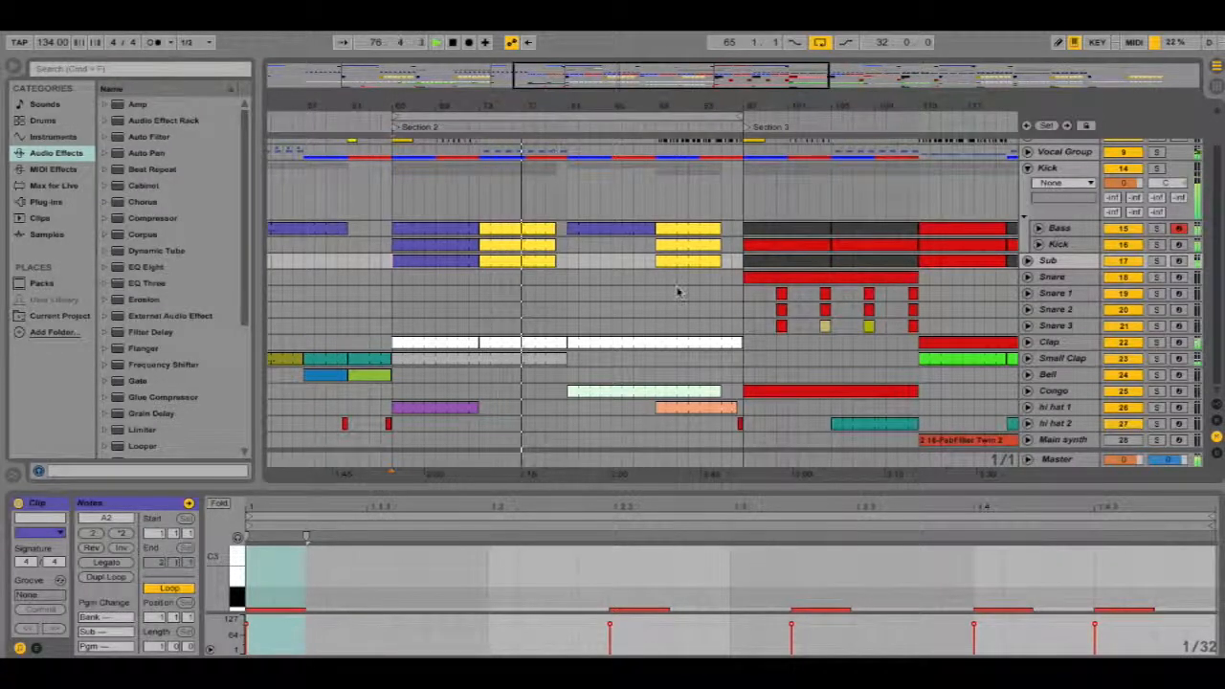
scroll(679, 277, "up", 2)
scroll(689, 274, "down", 2)
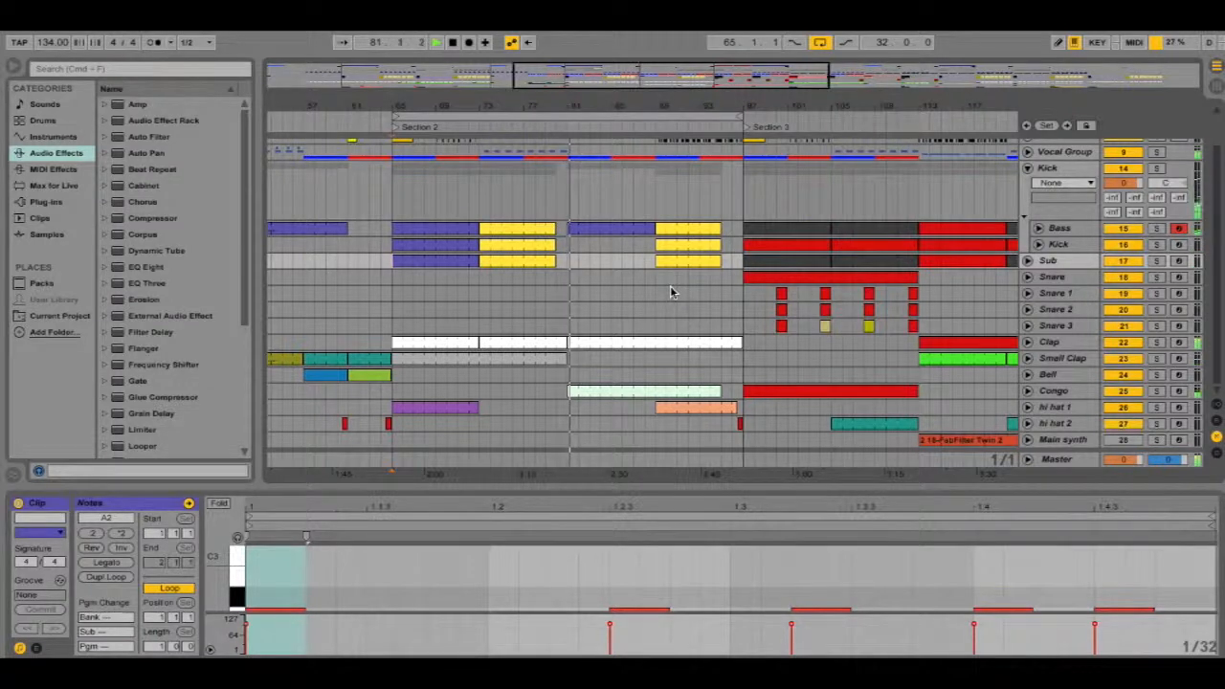
scroll(672, 290, "up", 2)
scroll(673, 288, "down", 2)
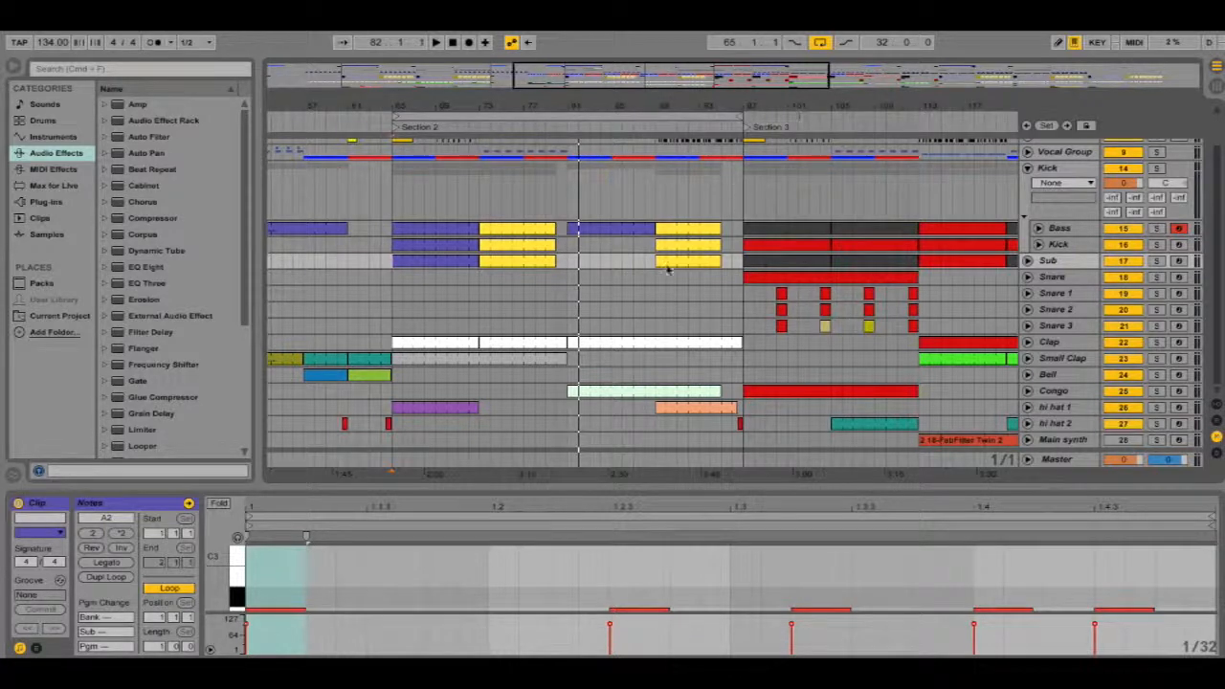
Show the Clap track's device chain and collapse its Reduction 1 EQ device
left_click(1059, 345)
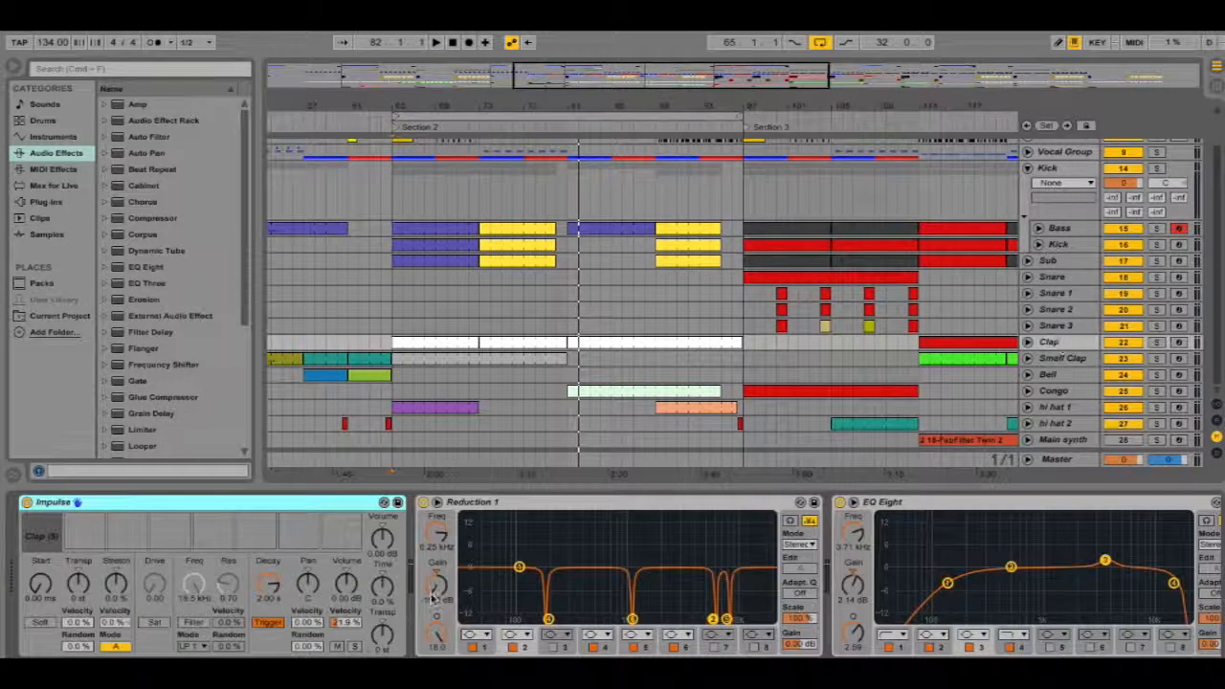
double_click(635, 505)
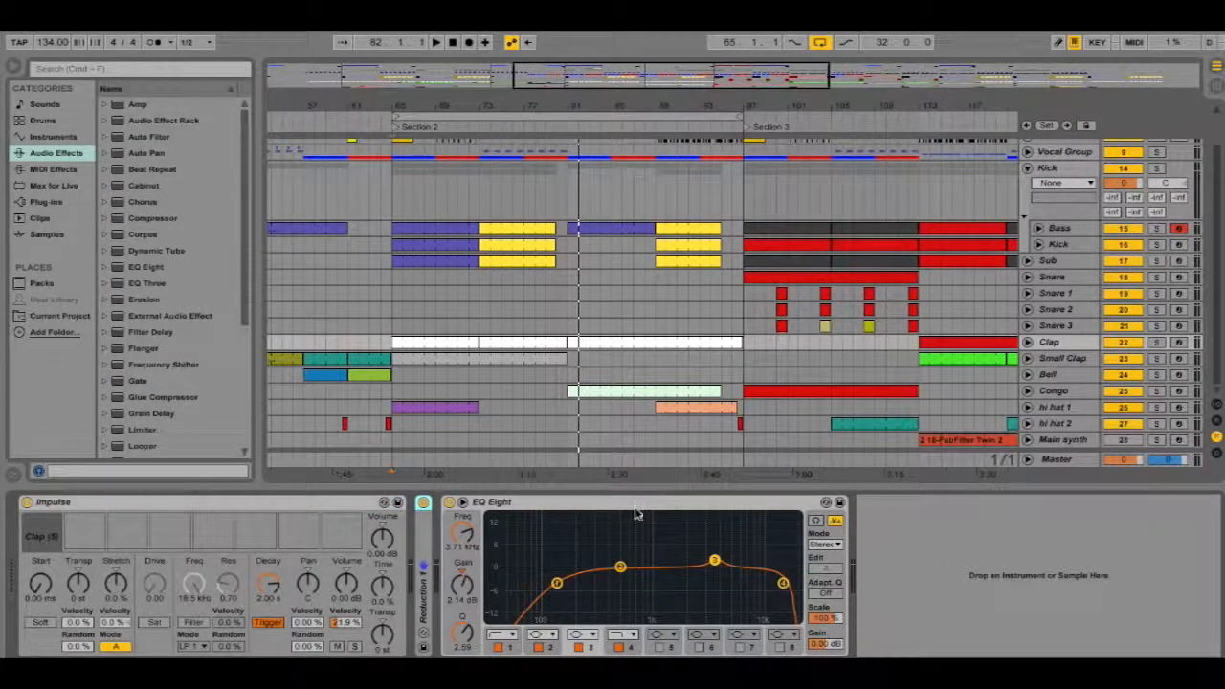
left_click(638, 508)
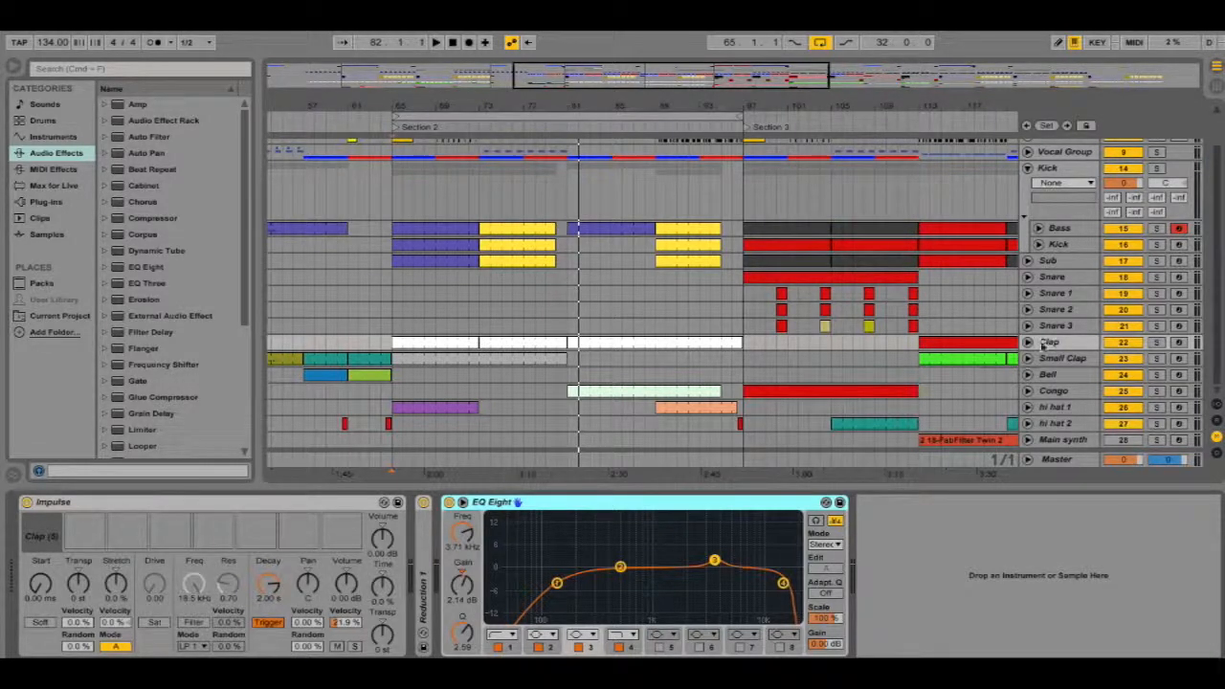
Place the playhead near bar 73 and solo the Clap track
left_click(1050, 342)
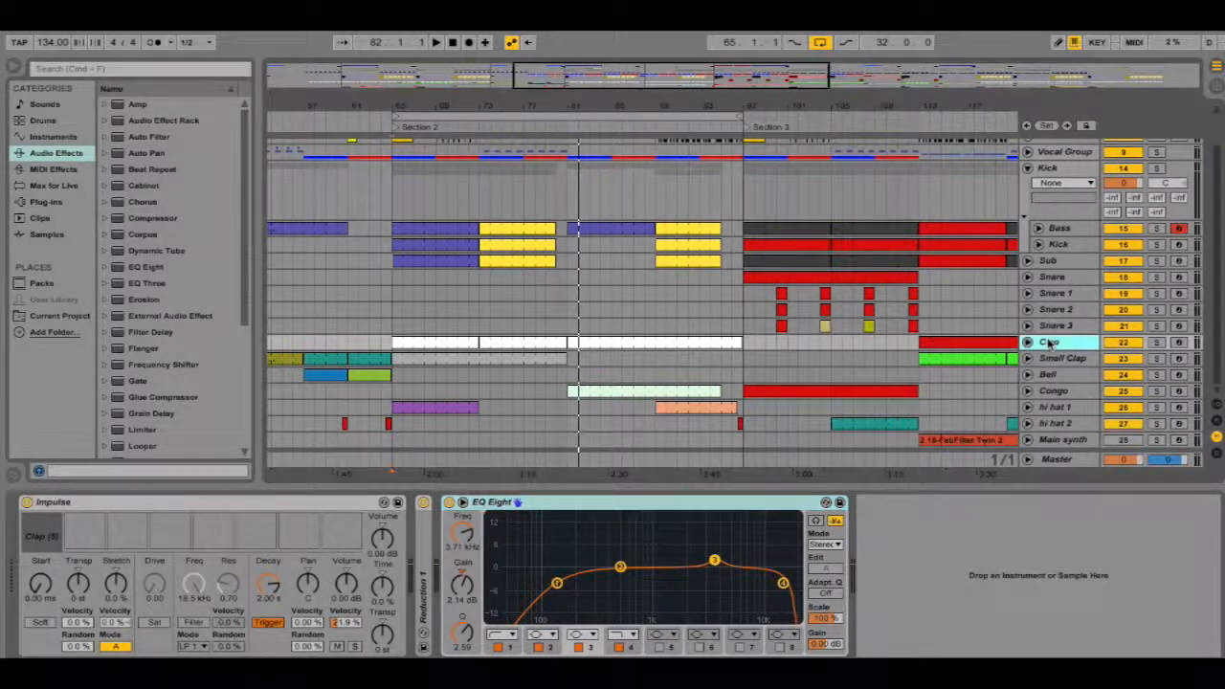
left_click(426, 354)
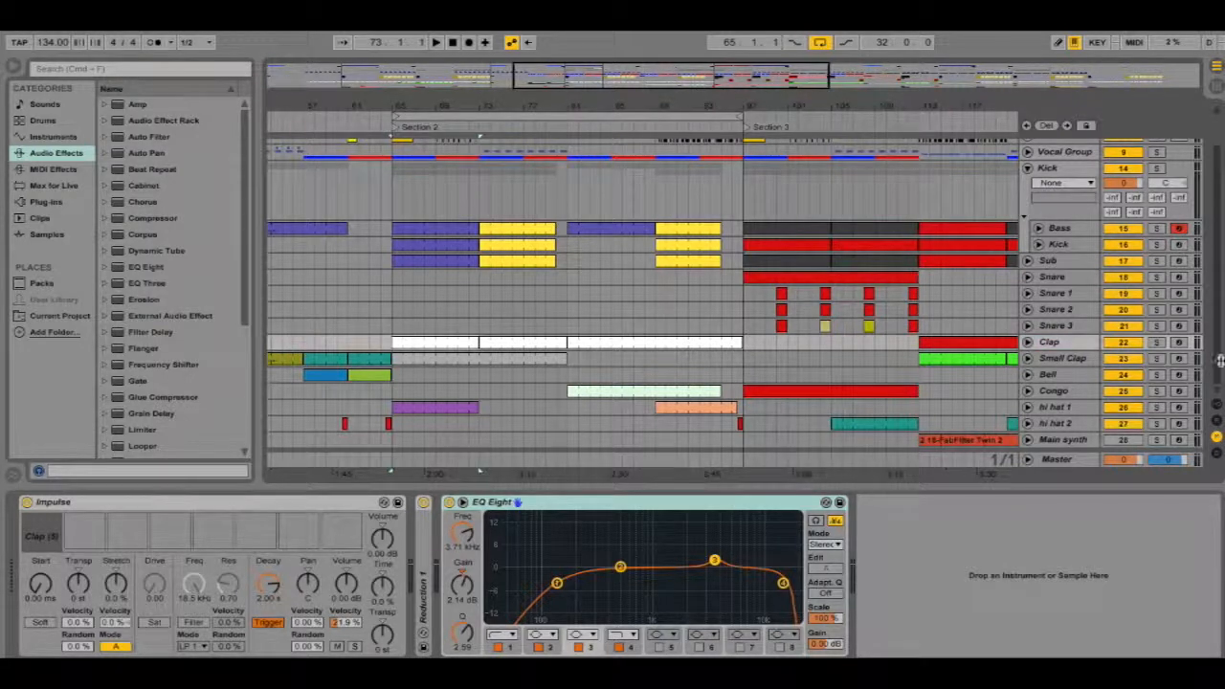
left_click(1156, 342)
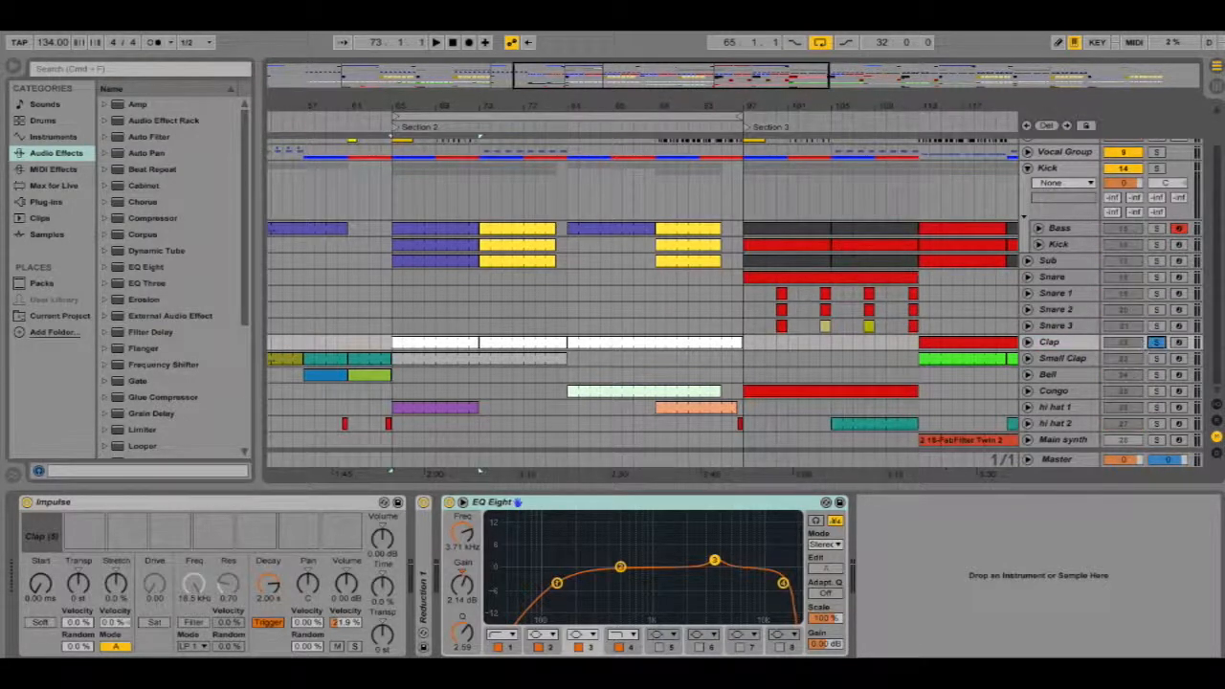
Start playback of the soloed Clap track from the EQ Eight device view
double_click(765, 501)
double_click(450, 560)
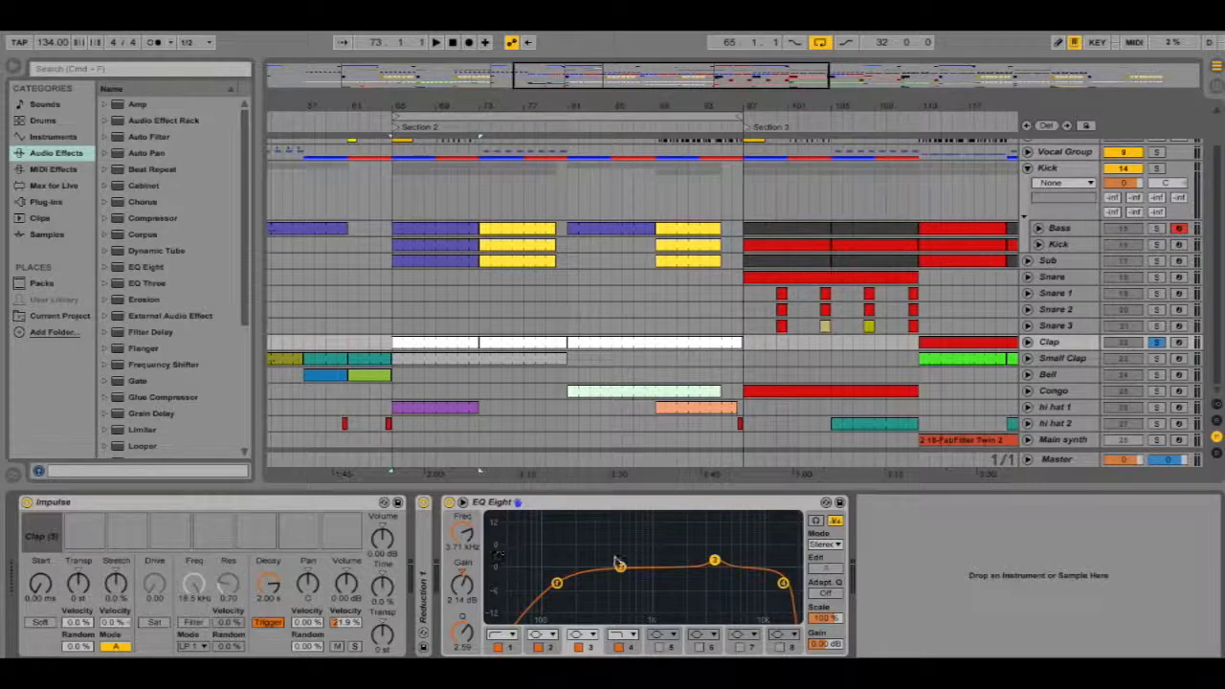
key("space")
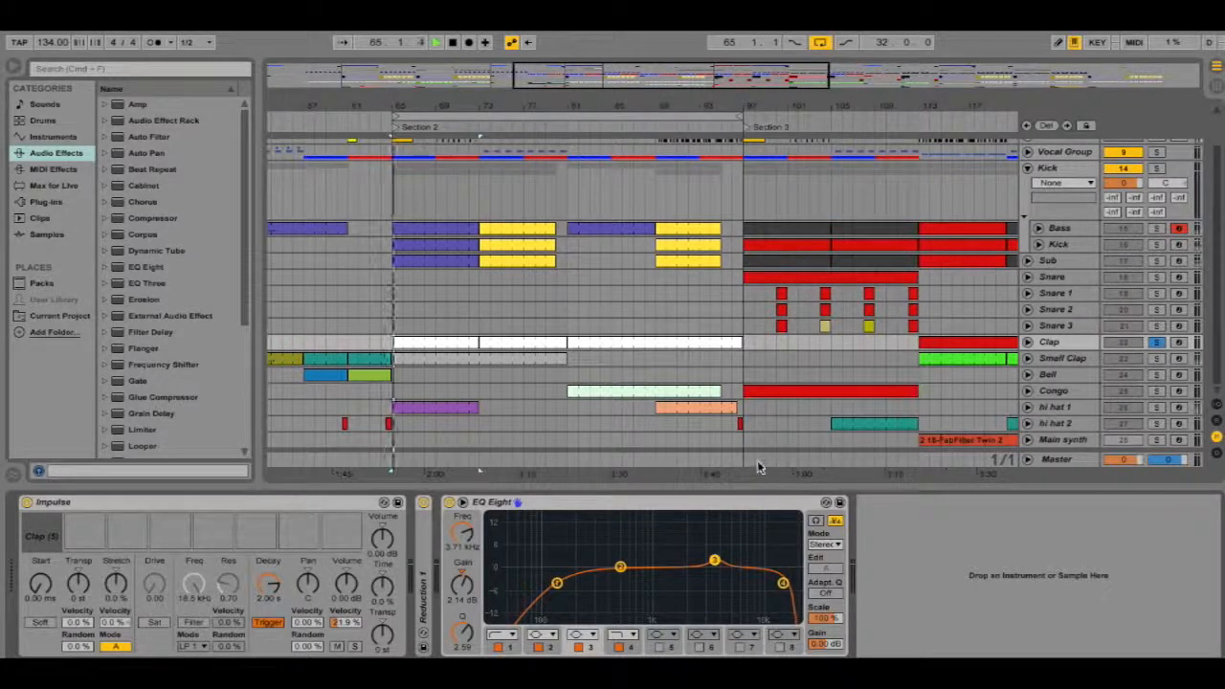
Switch the Clap track's EQ Eight off and back on to compare the sound
left_click(1062, 342)
left_click(449, 502)
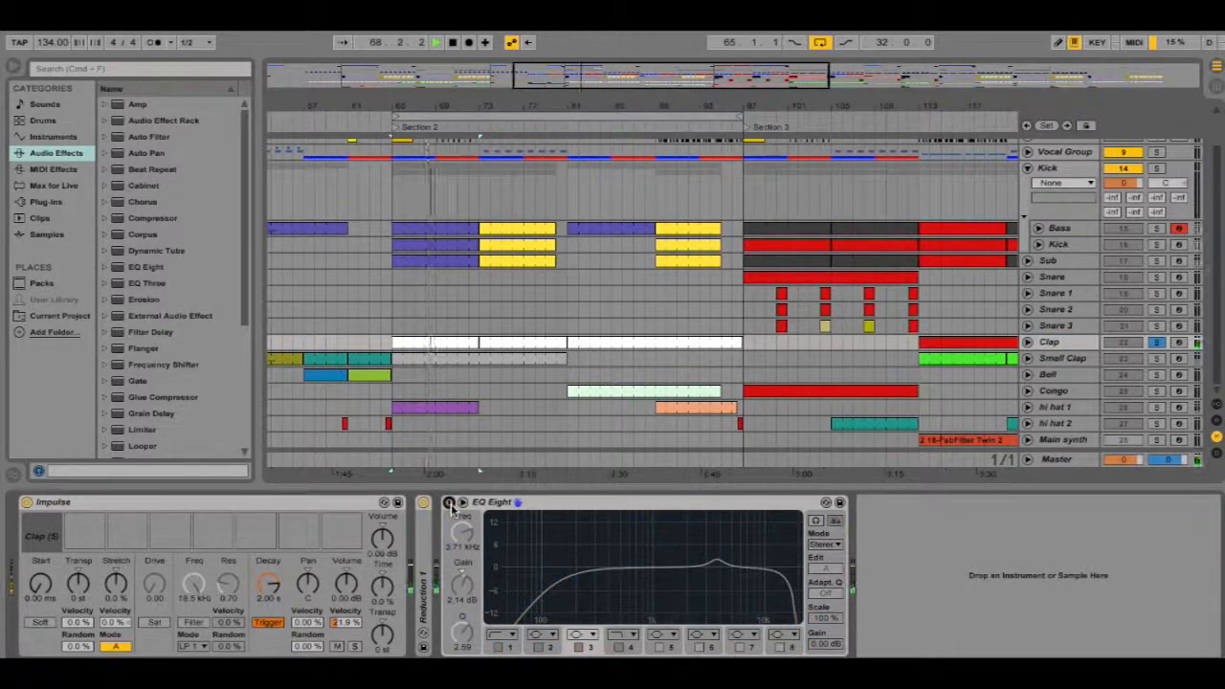
left_click(449, 503)
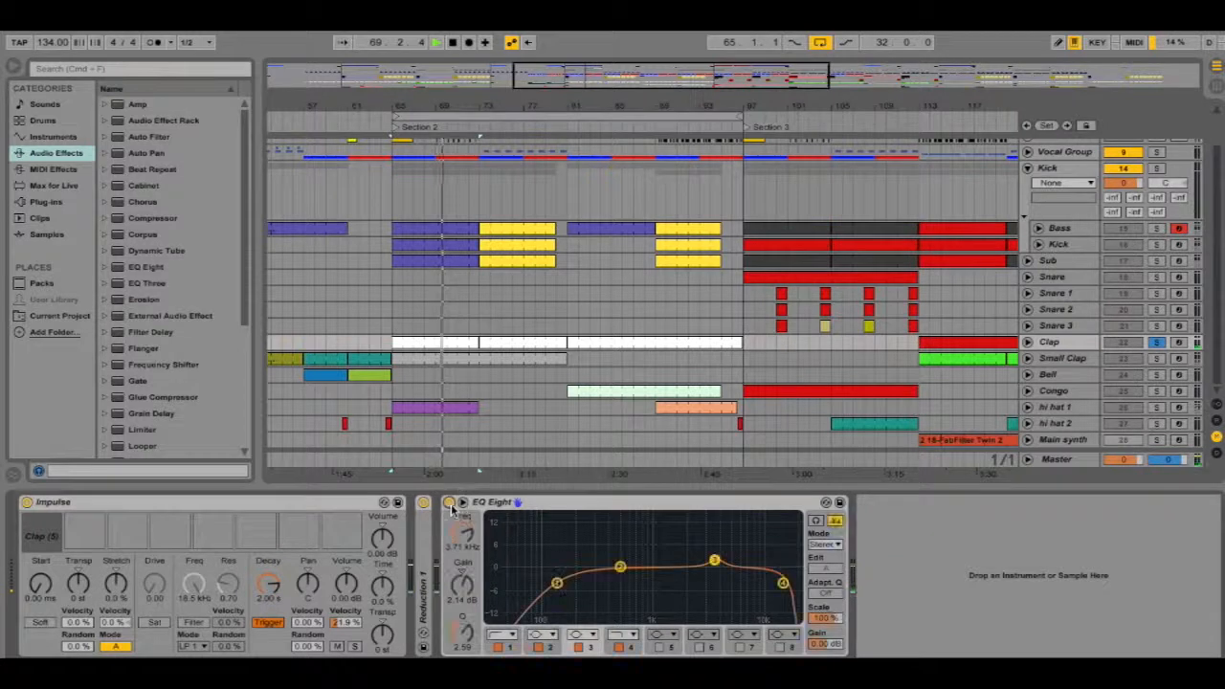
Expand Reduction 1, bypass and re-enable both Reduction 1 and EQ Eight while listening, and stop playback
left_click(1055, 344)
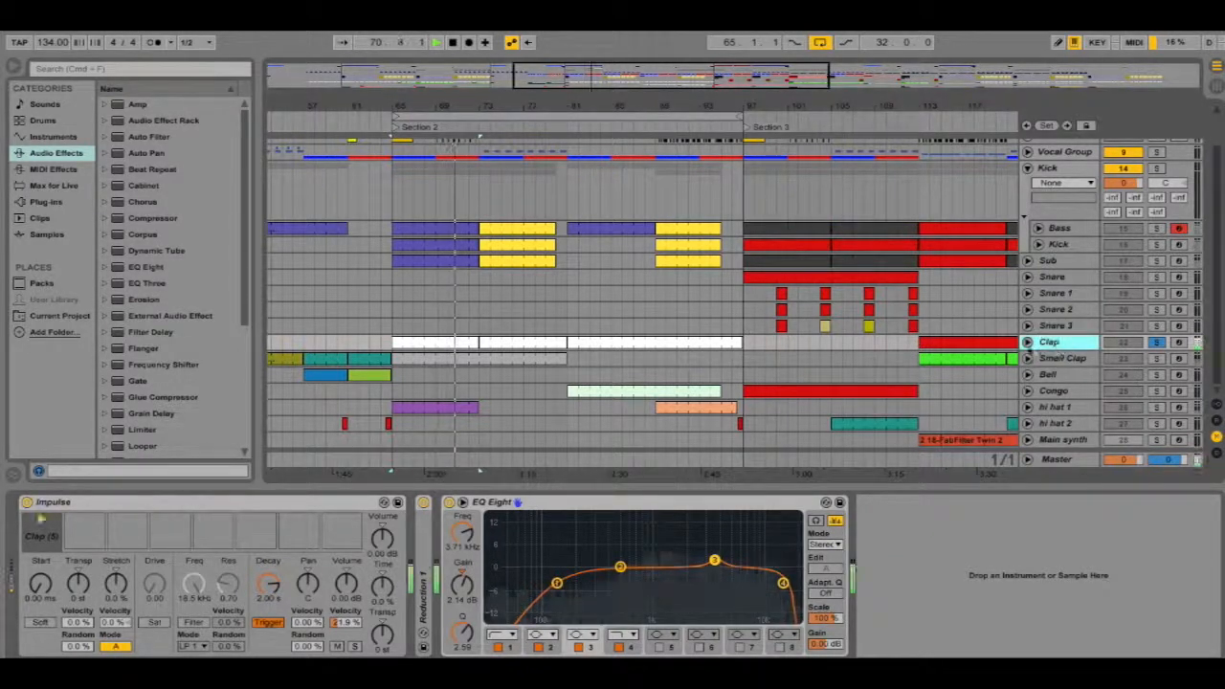
double_click(424, 570)
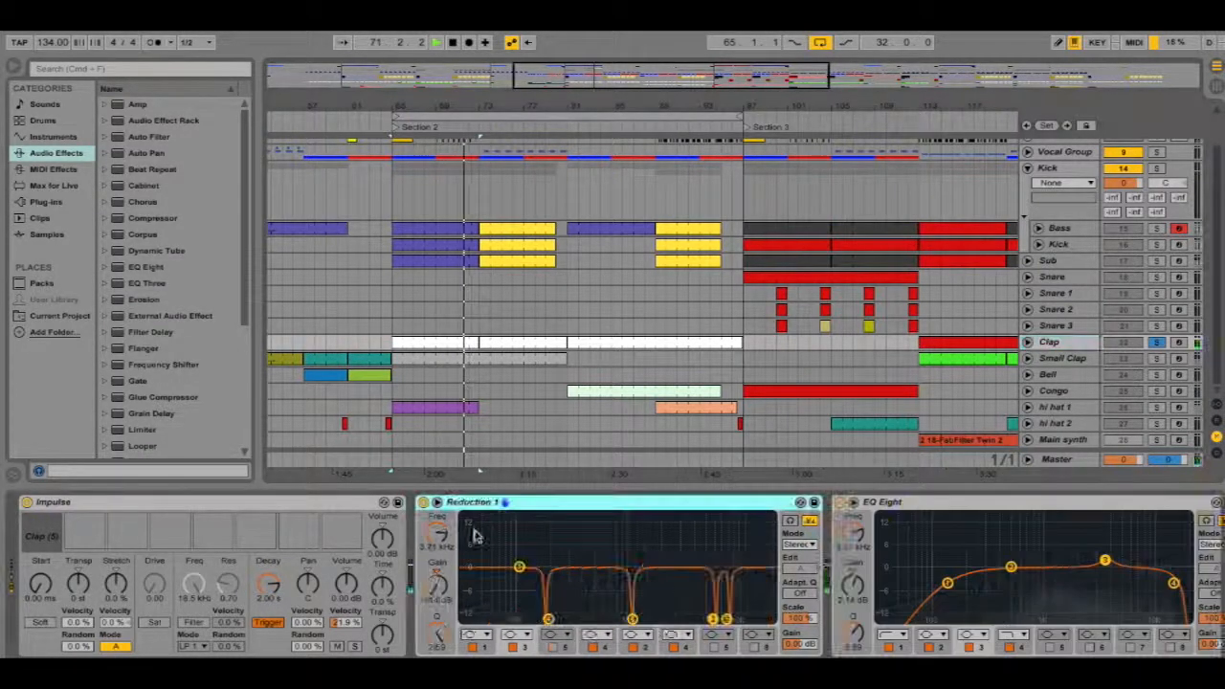
left_click(838, 503)
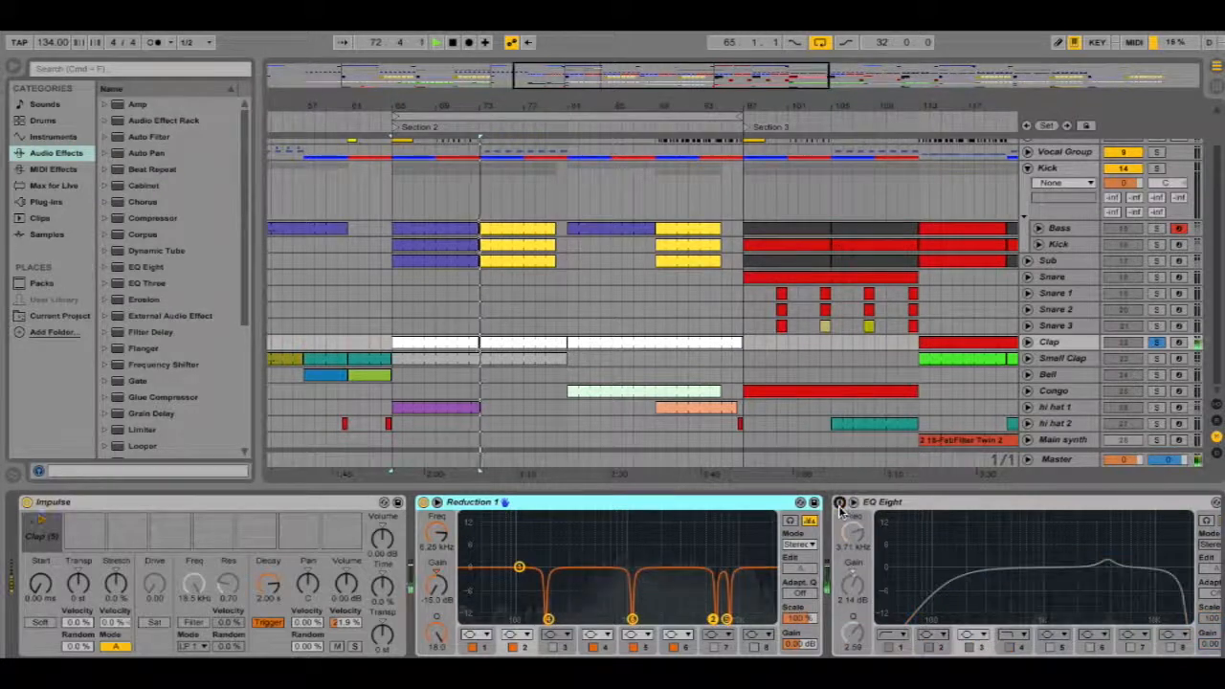
left_click(424, 502)
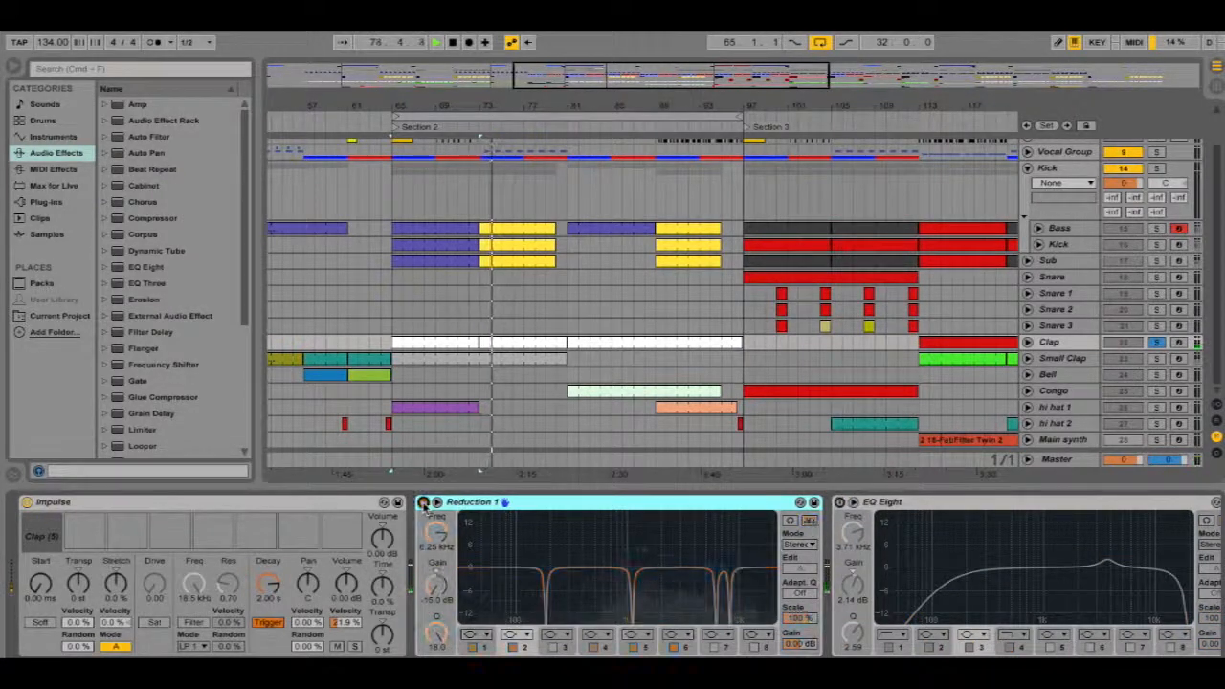
left_click(424, 503)
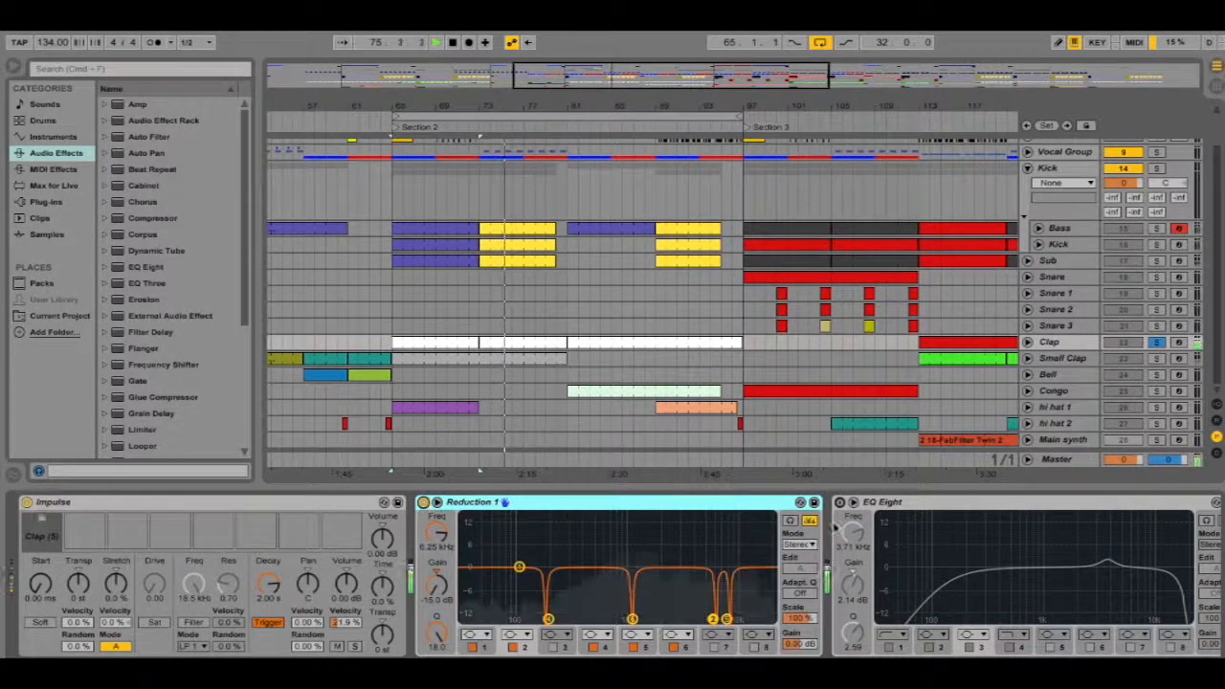
left_click(840, 503)
key("space")
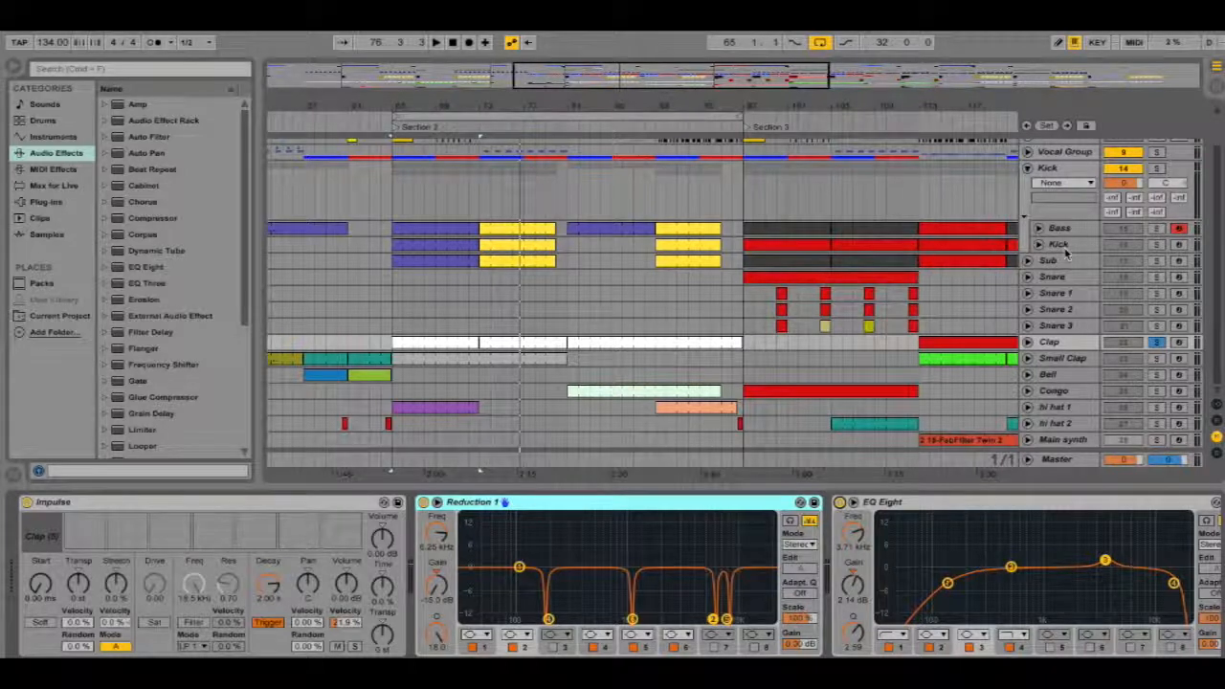
Select the Small Clap track and solo it
left_click(1058, 360)
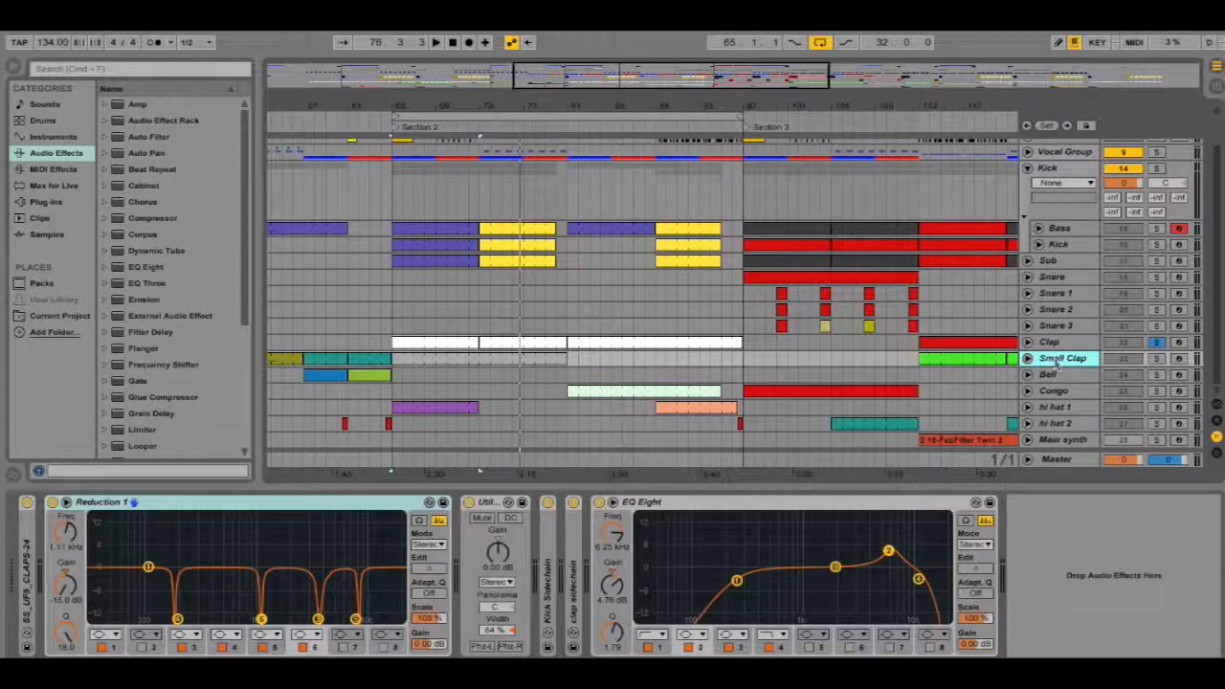
left_click(1156, 358)
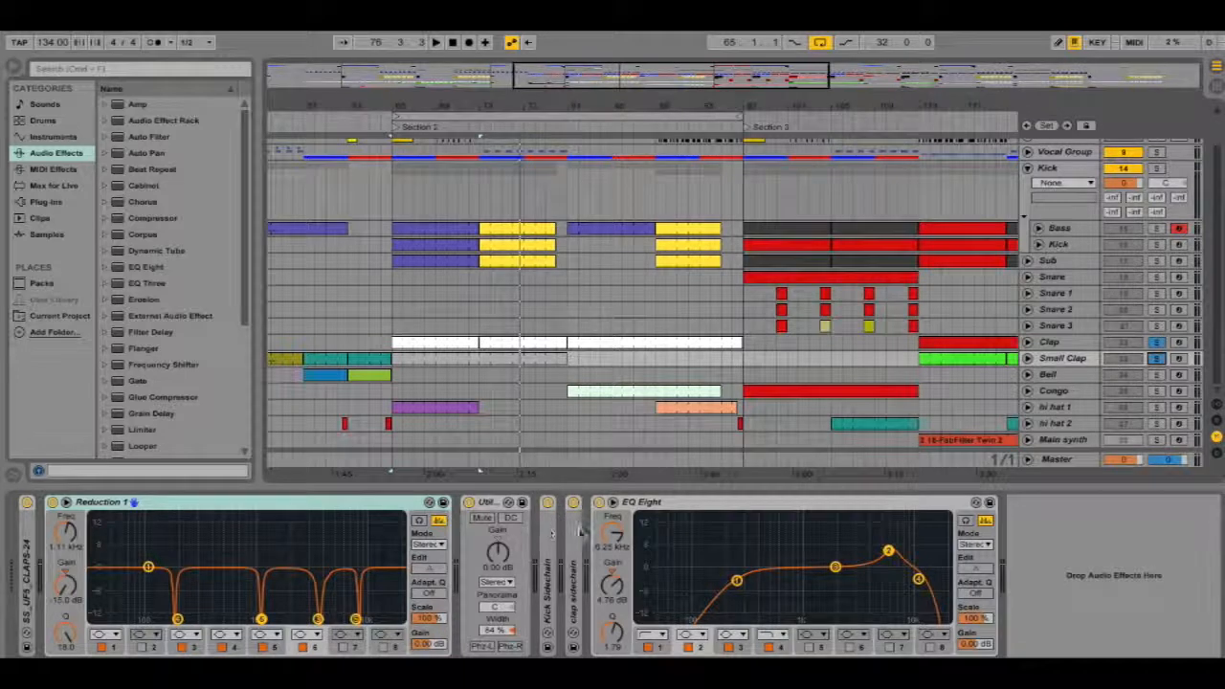
left_click(296, 510)
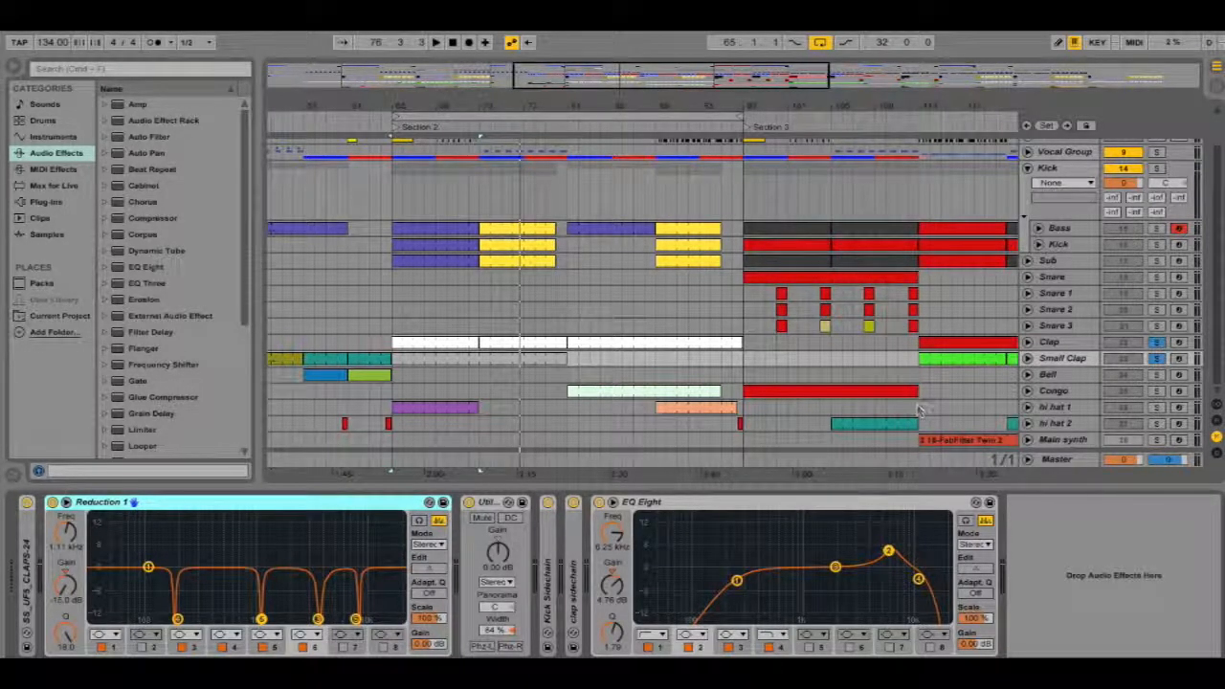
Compare the Clap and Small Clap device chains and select a notch band in Small Clap's Reduction 1
left_click(1050, 341)
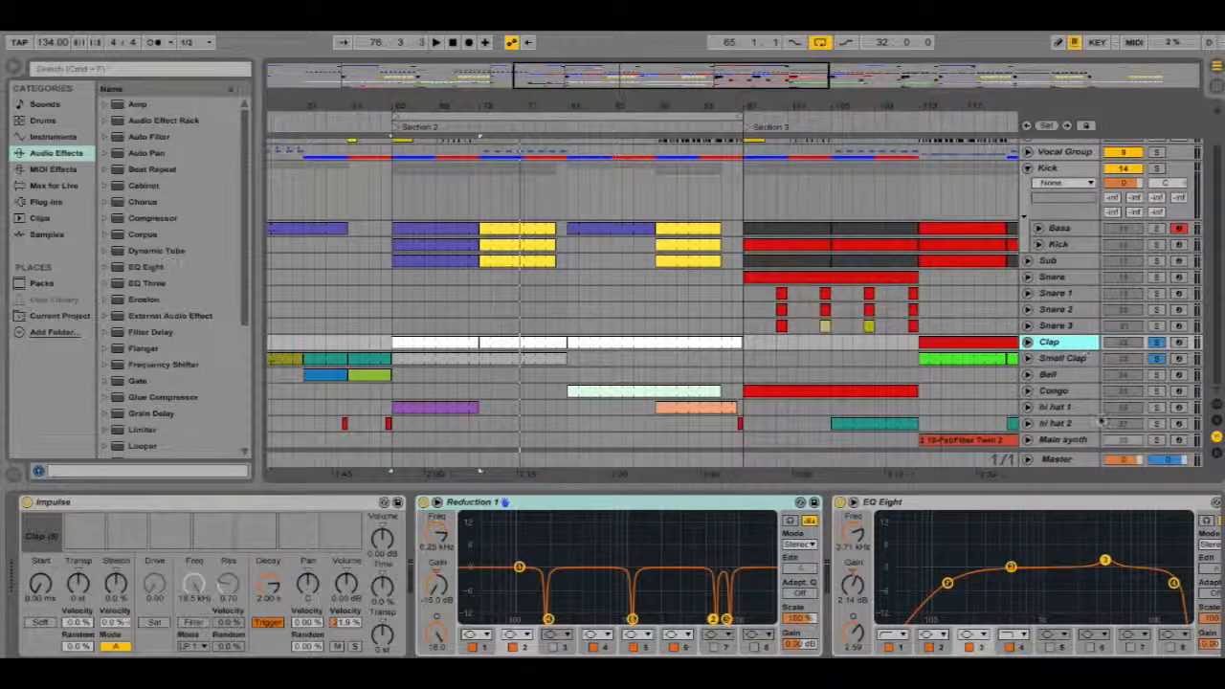
left_click(1058, 359)
left_click(281, 528)
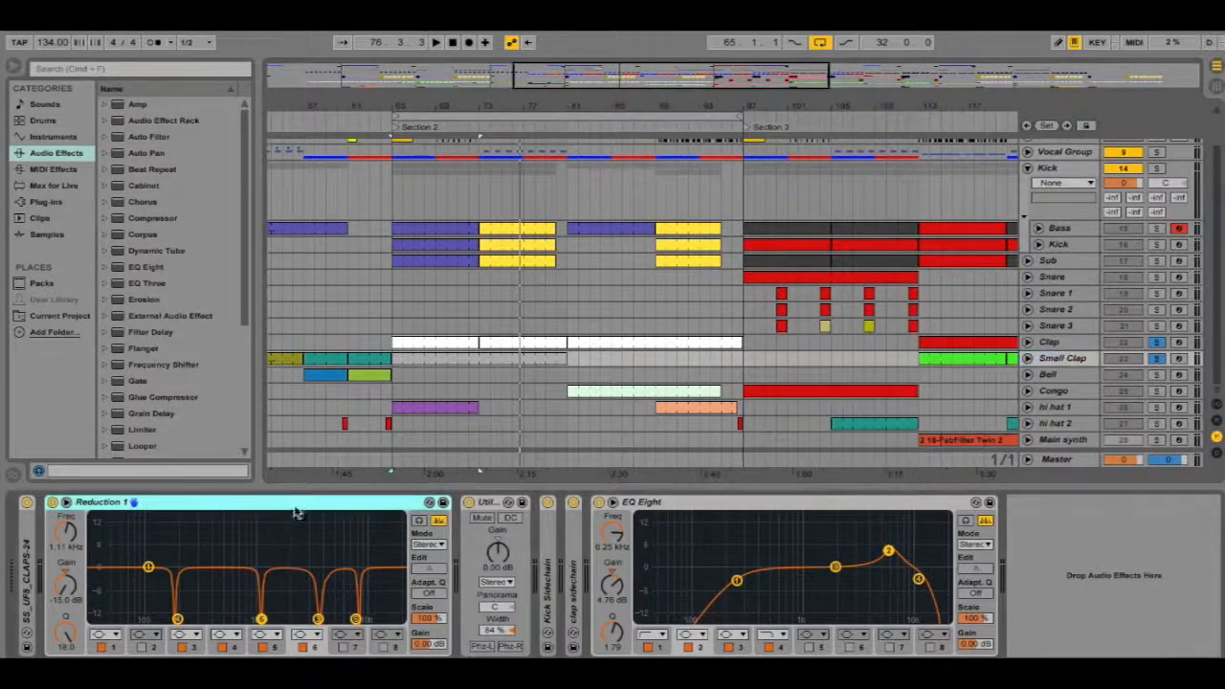
left_click(318, 621)
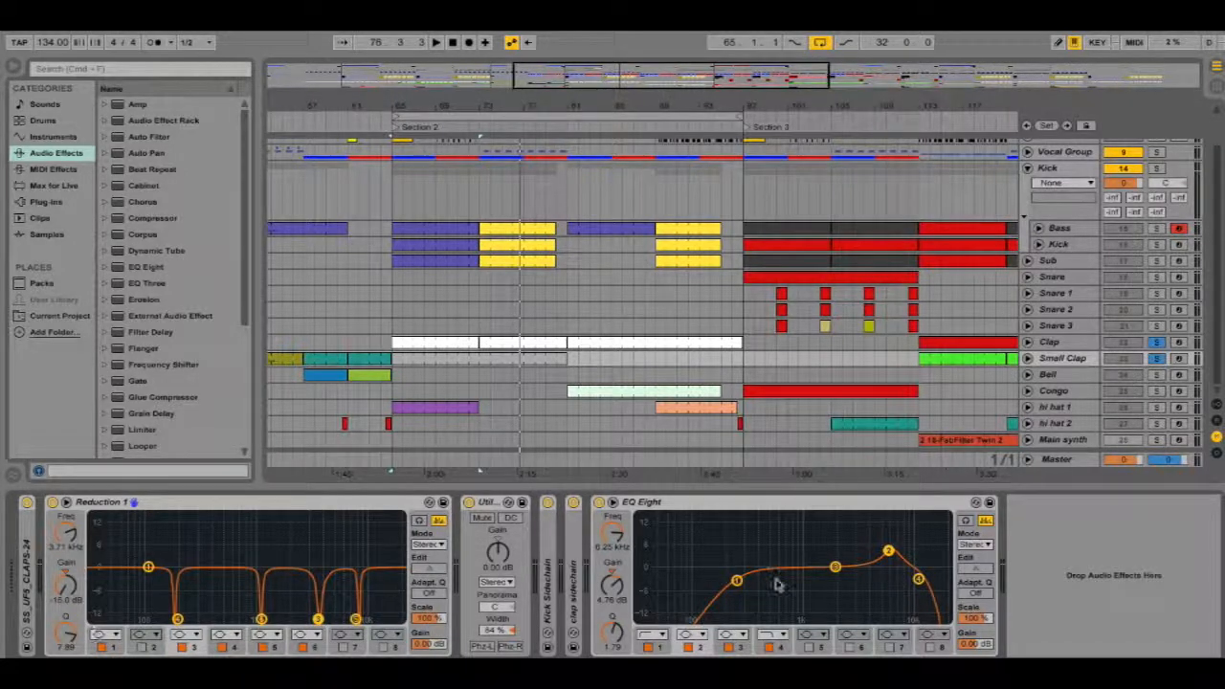
Place the playhead near bar 81 and inspect the EQ bands on the Clap and Small Clap tracks
left_click(508, 359)
left_click(1072, 342)
left_click(1072, 358)
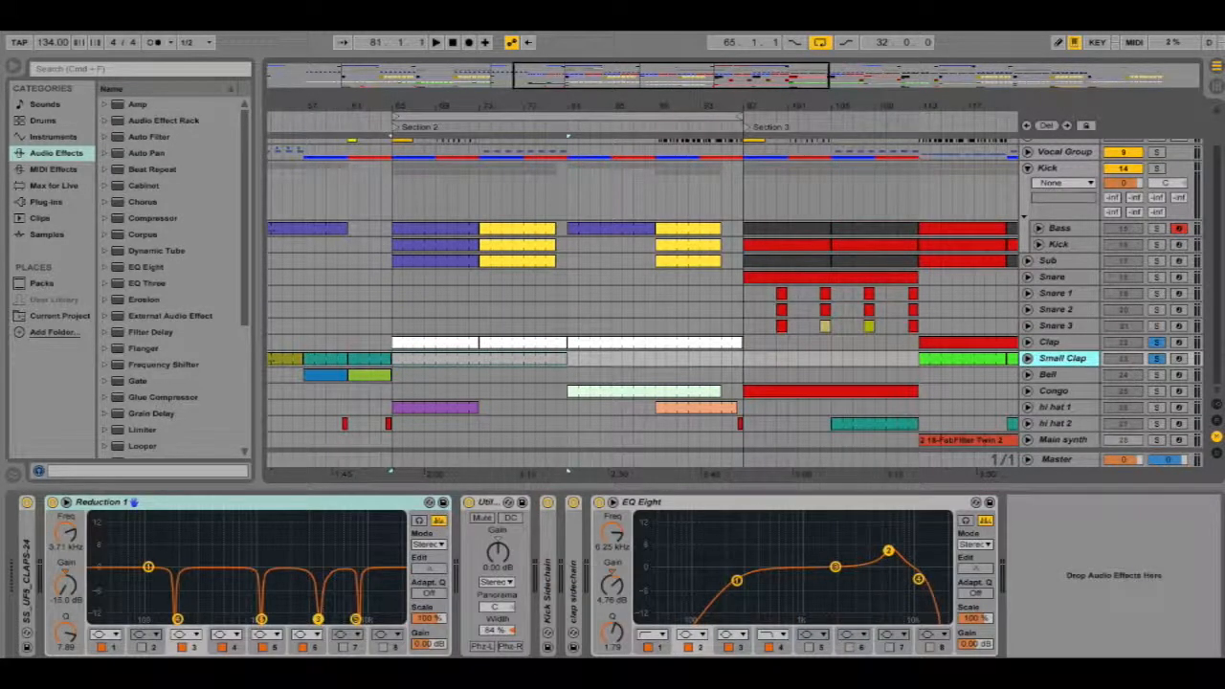
left_click(708, 647)
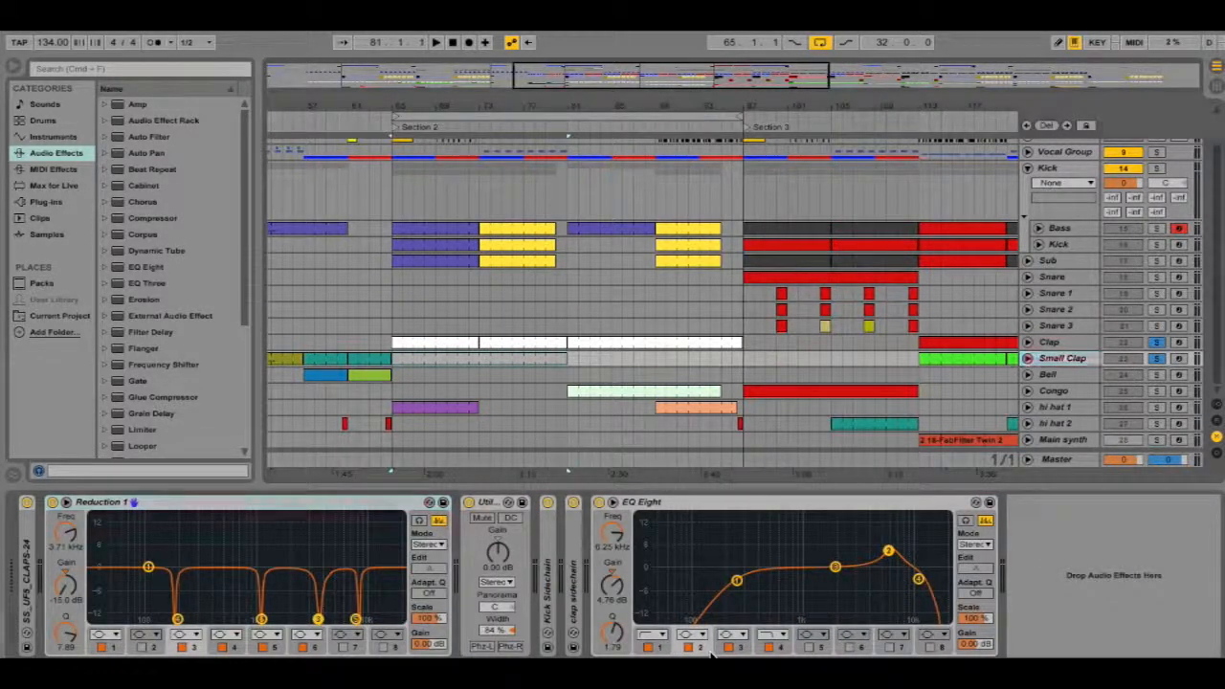
left_click(1065, 342)
left_click(567, 508)
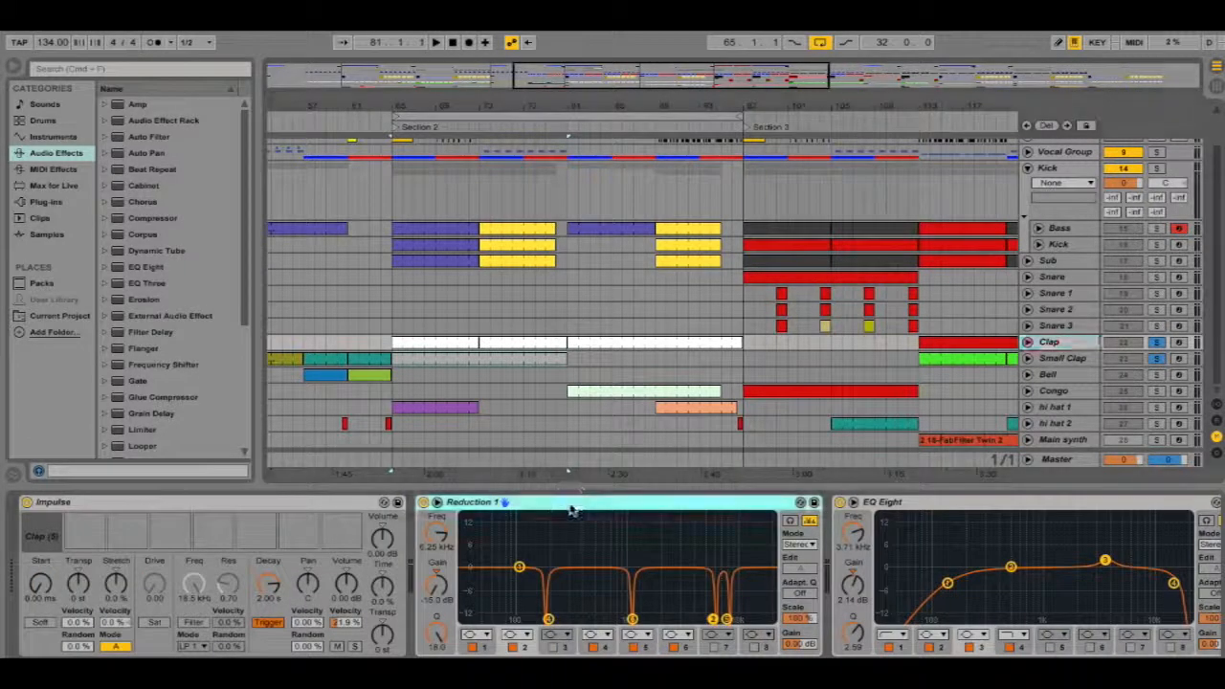
left_click(531, 648)
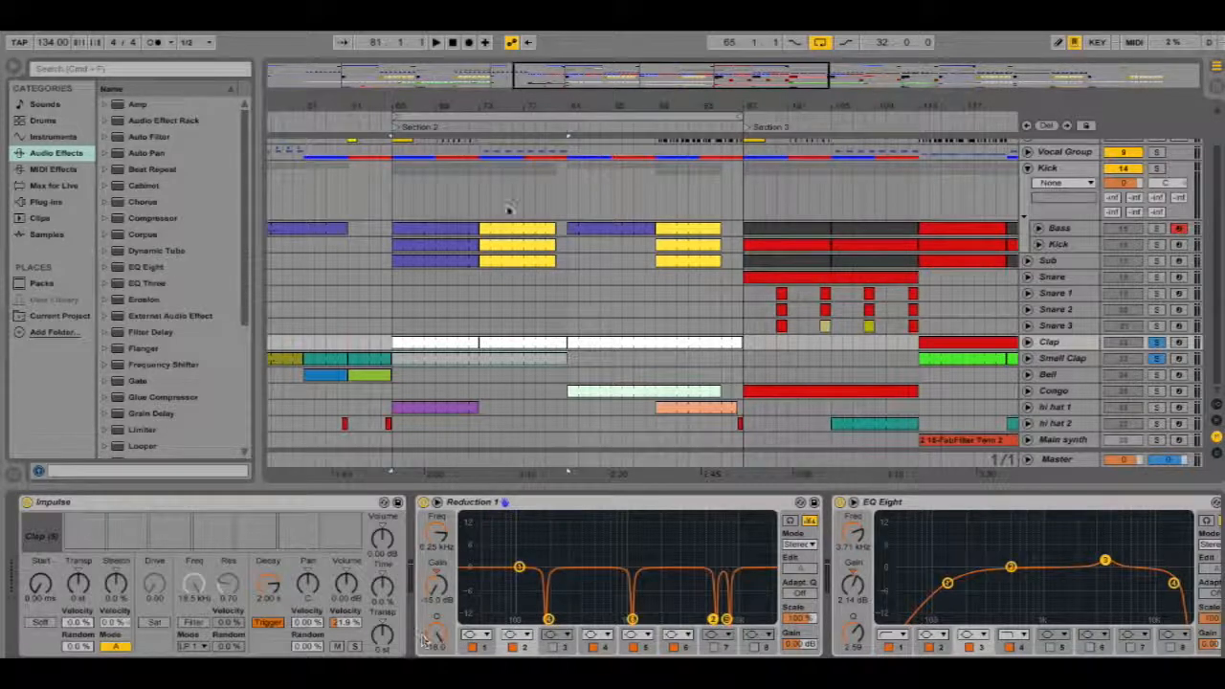
Scroll the track list up, select the Vocal Group track and unfold it
scroll(533, 244, "up", 2)
scroll(534, 244, "down", 1)
scroll(536, 250, "up", 1)
scroll(539, 248, "down", 1)
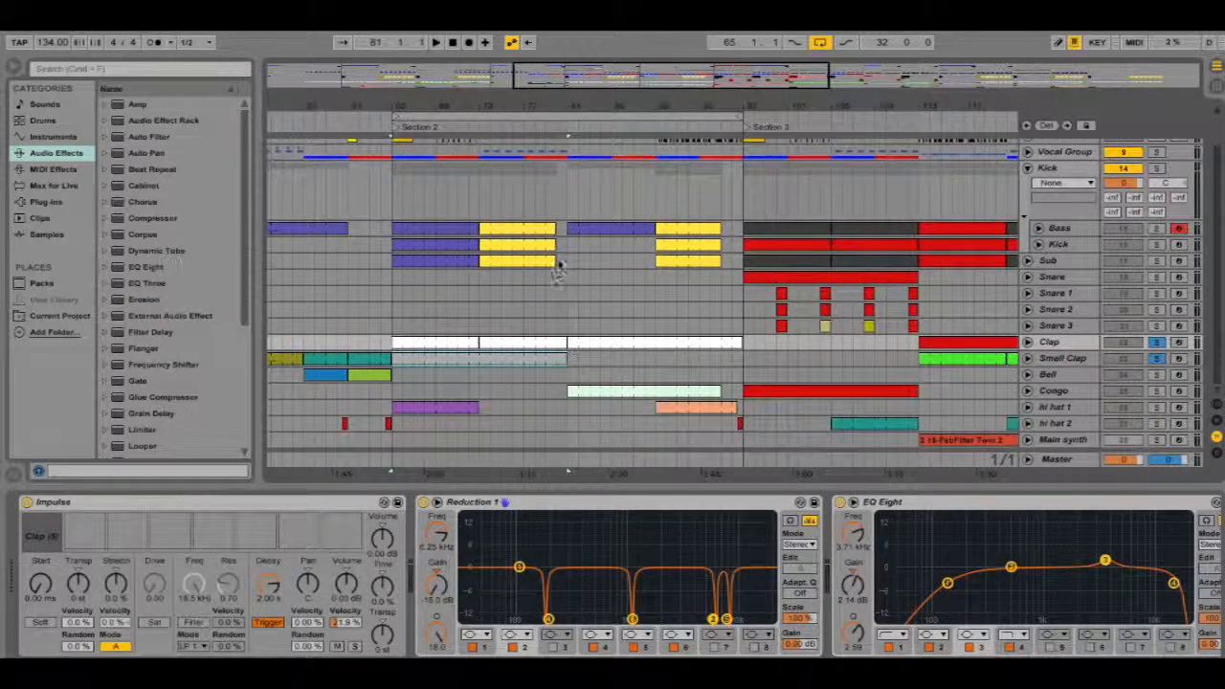
scroll(605, 294, "up", 1)
scroll(583, 309, "down", 1)
scroll(583, 317, "up", 1)
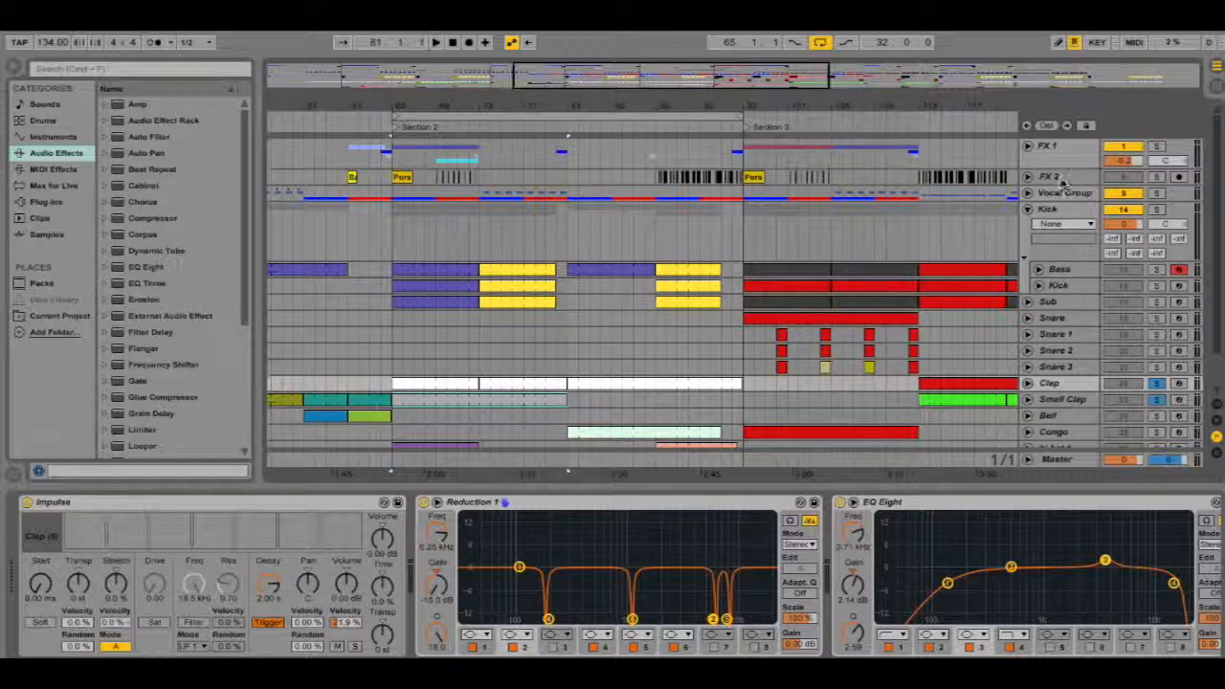
left_click(1063, 193)
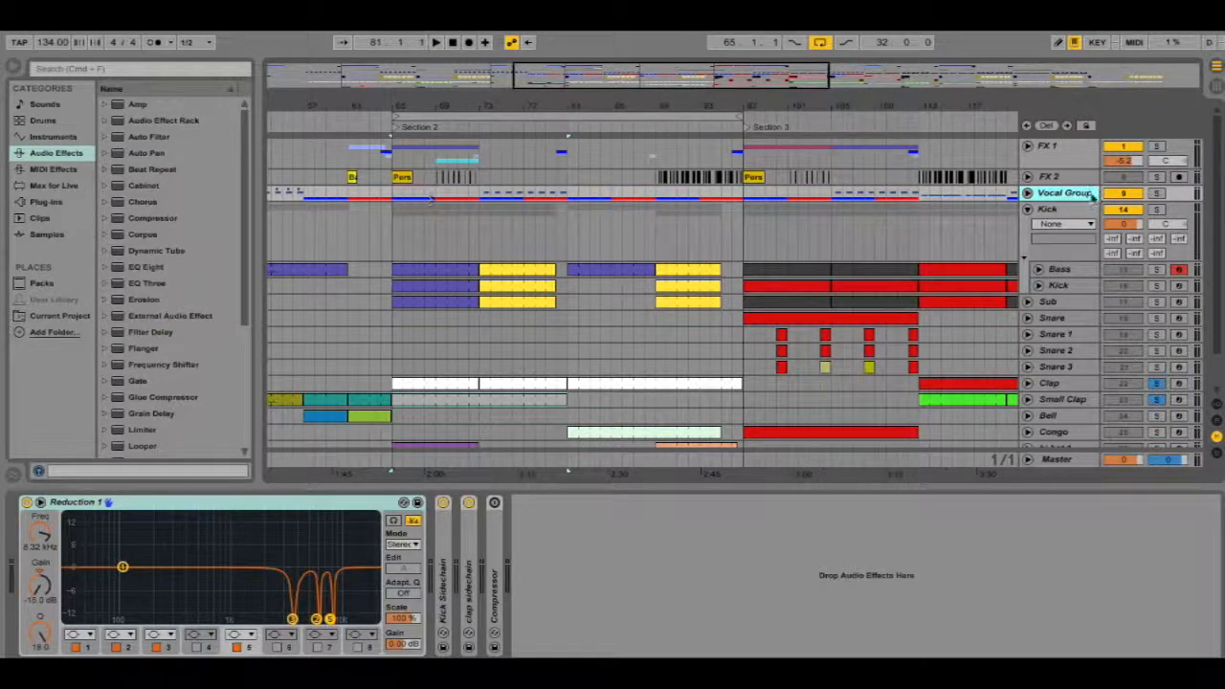
left_click(1027, 193)
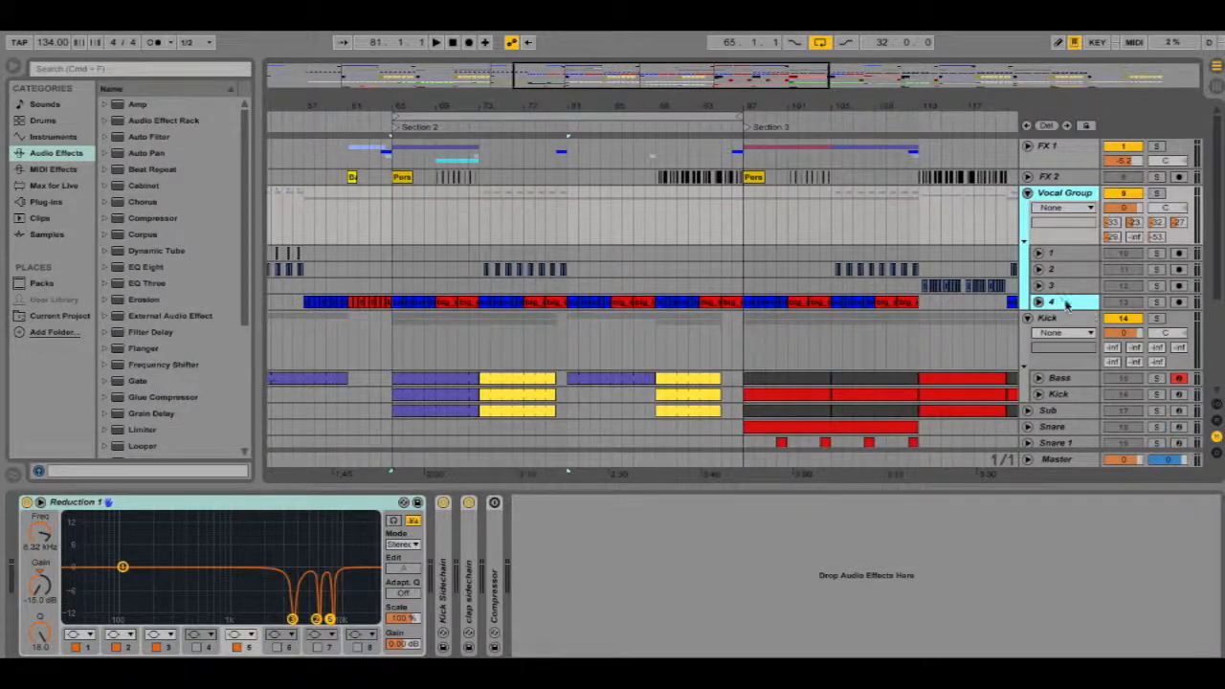
Start playback, select vocal track 4 and collapse its EQ Eight device
key("space")
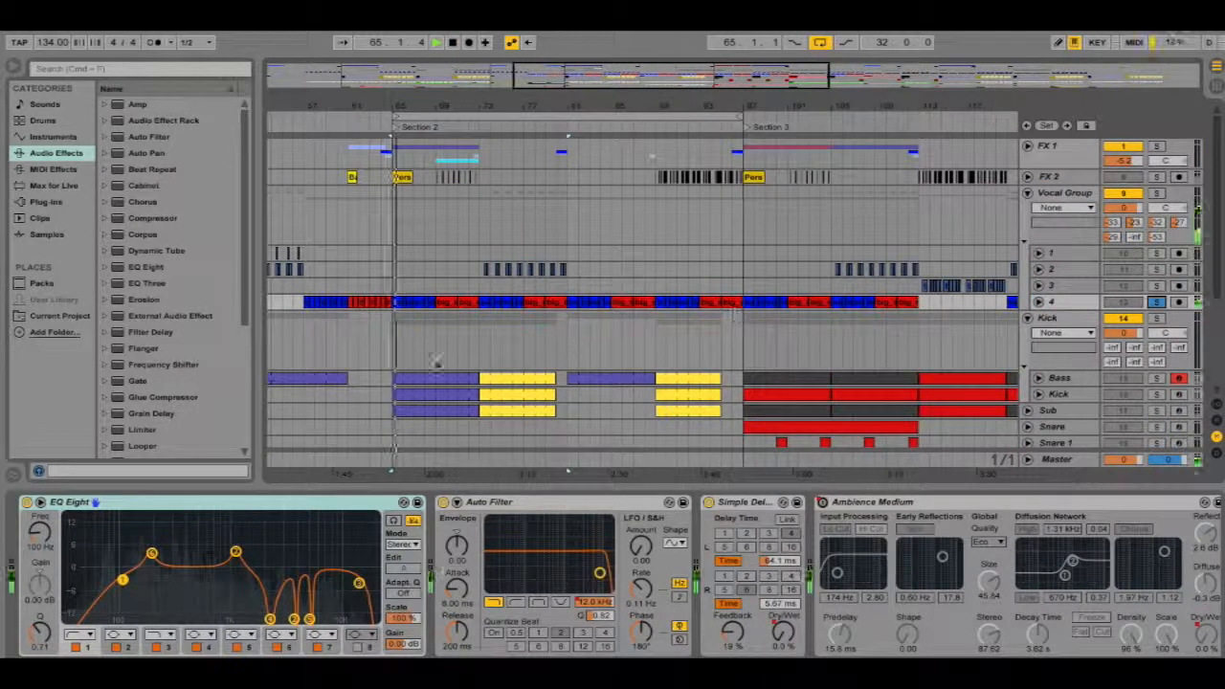
left_click(1061, 301)
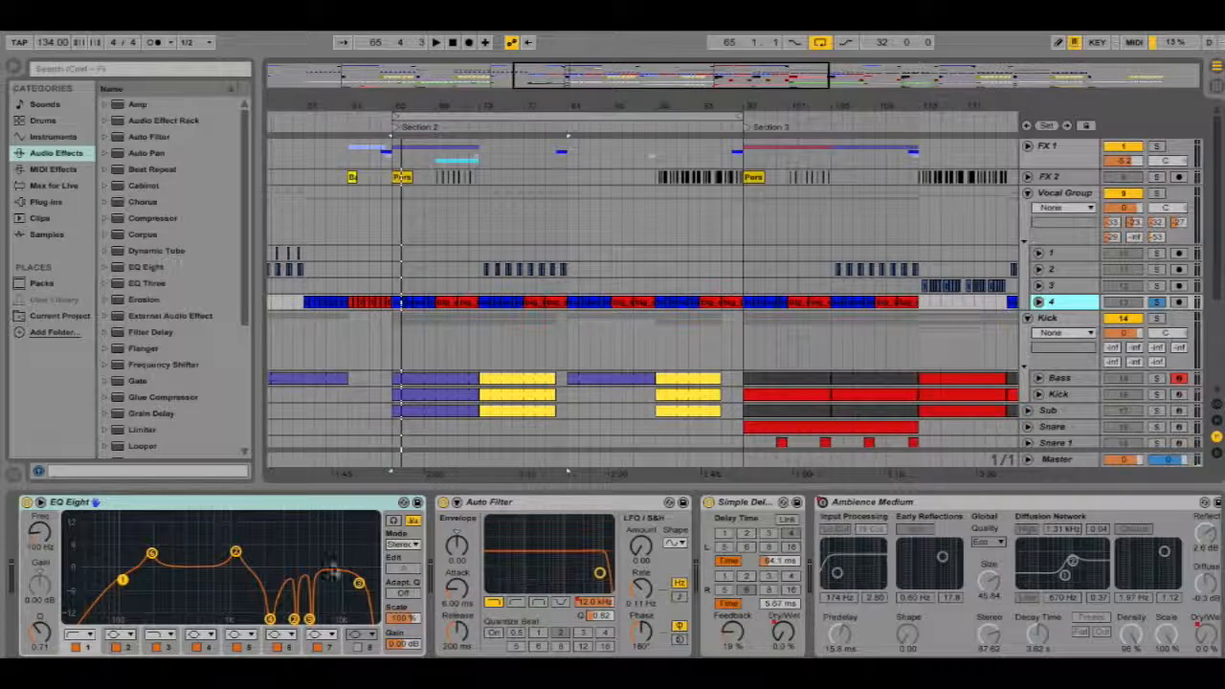
double_click(286, 503)
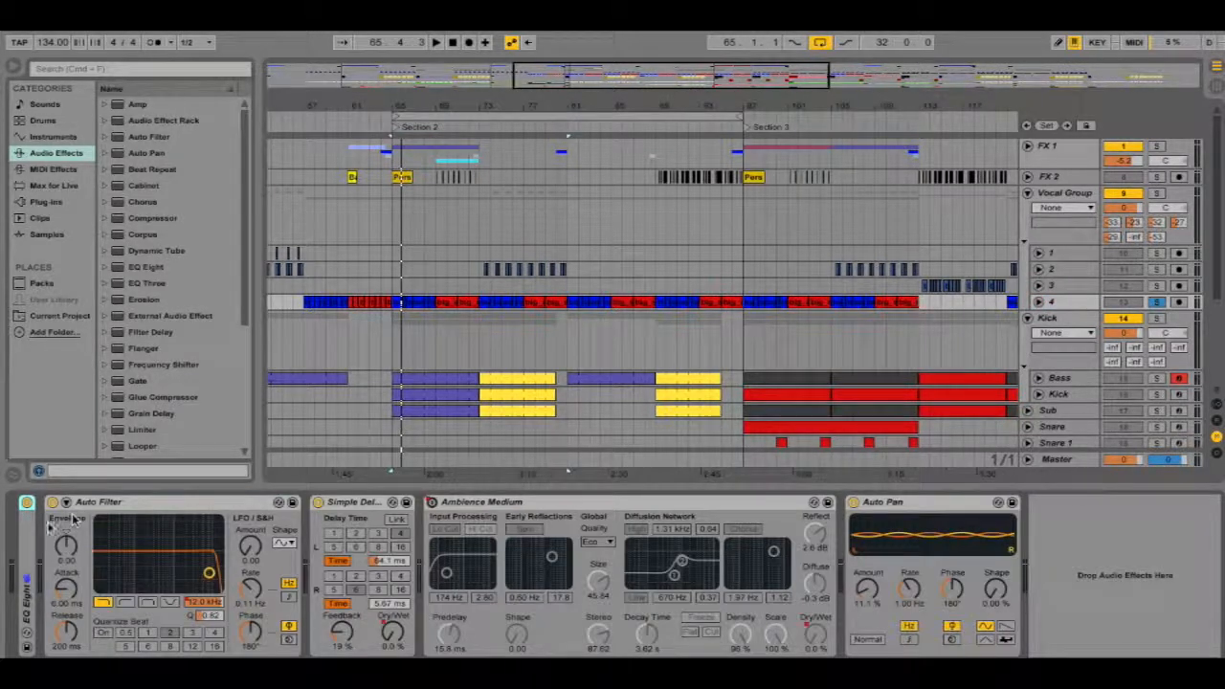
Reopen vocal track 4's EQ Eight, then select the Vocal Group and inspect the notch bands in its Reduction 1 EQ
double_click(25, 531)
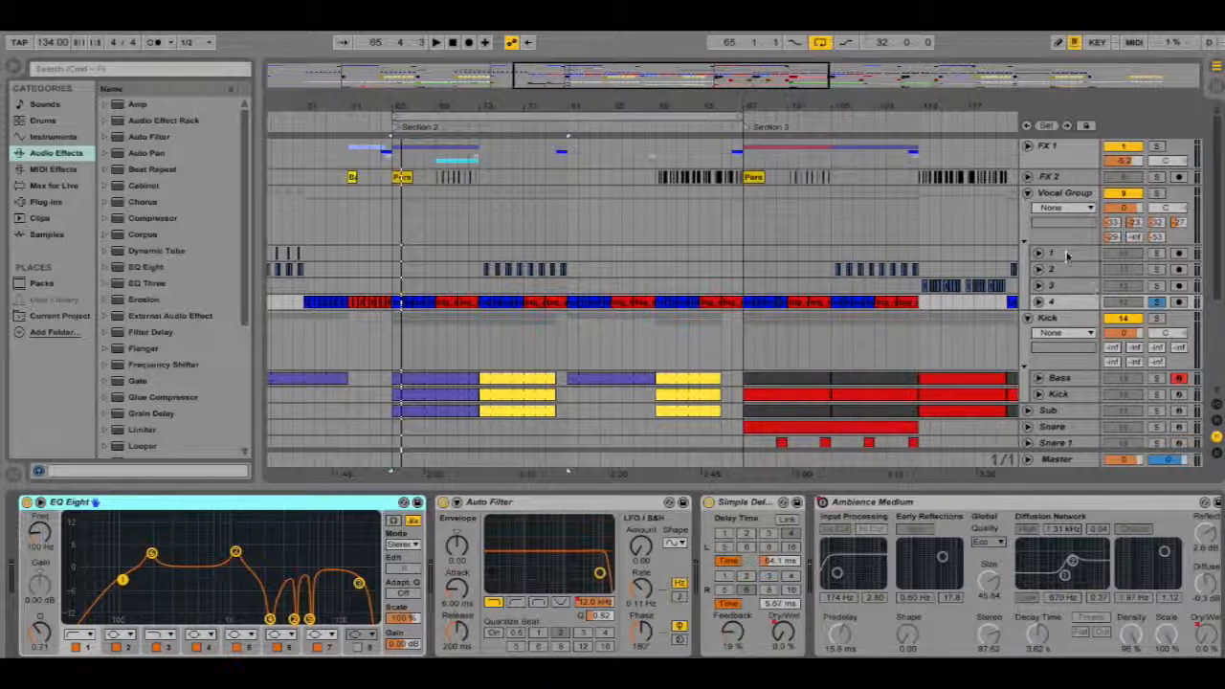
left_click(1026, 196)
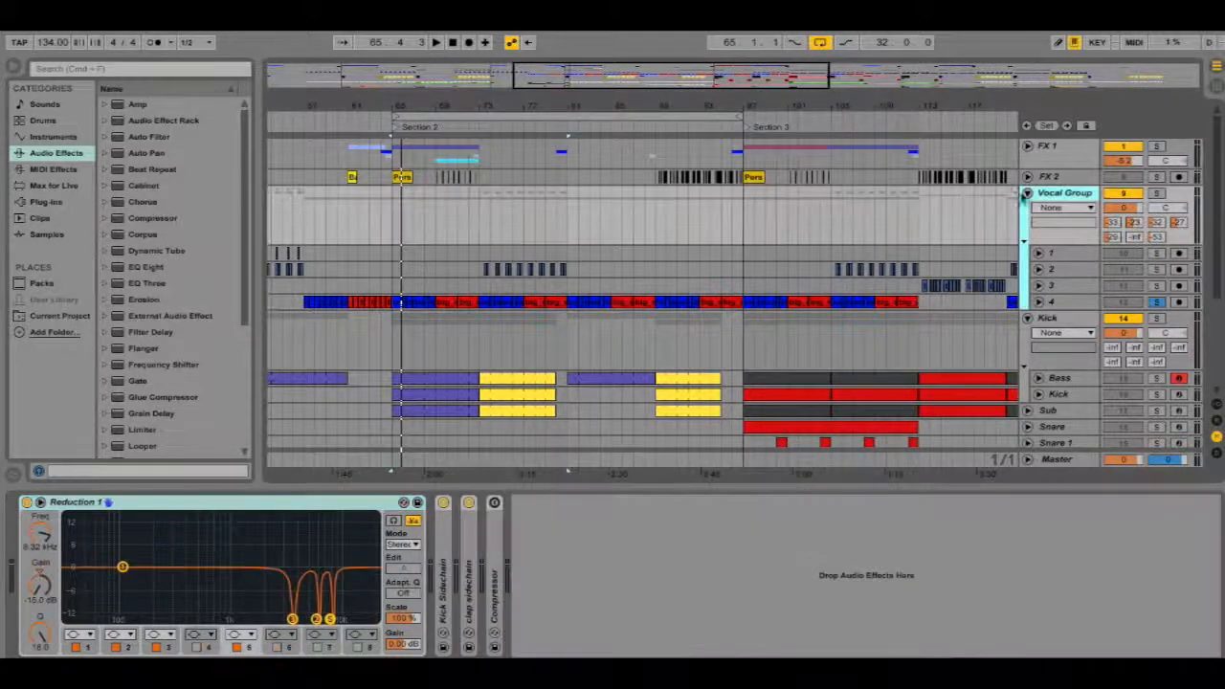
left_click(299, 515)
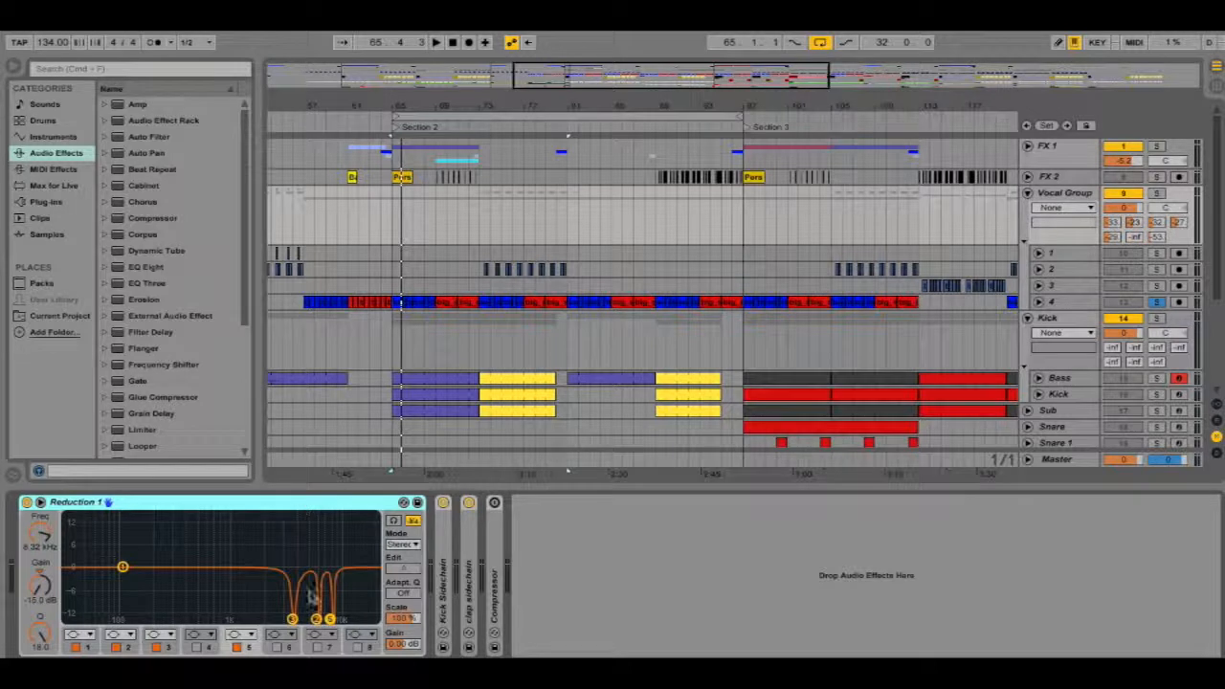
left_click(292, 619)
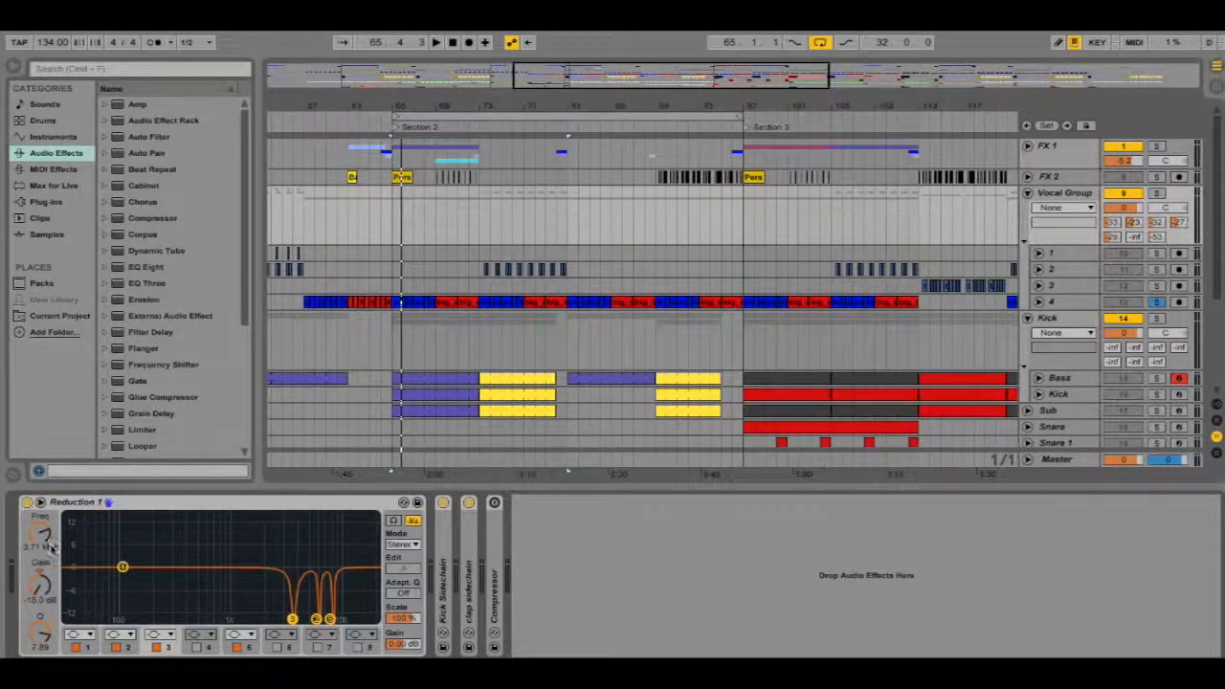
left_click(316, 620)
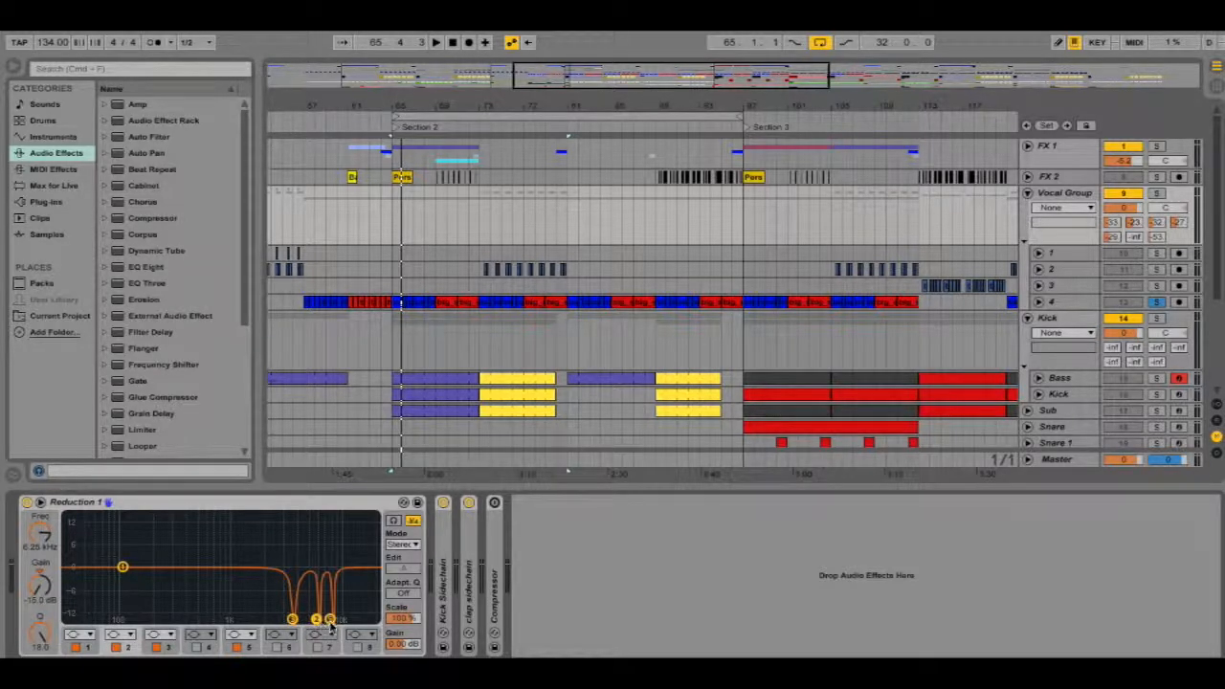
left_click(329, 620)
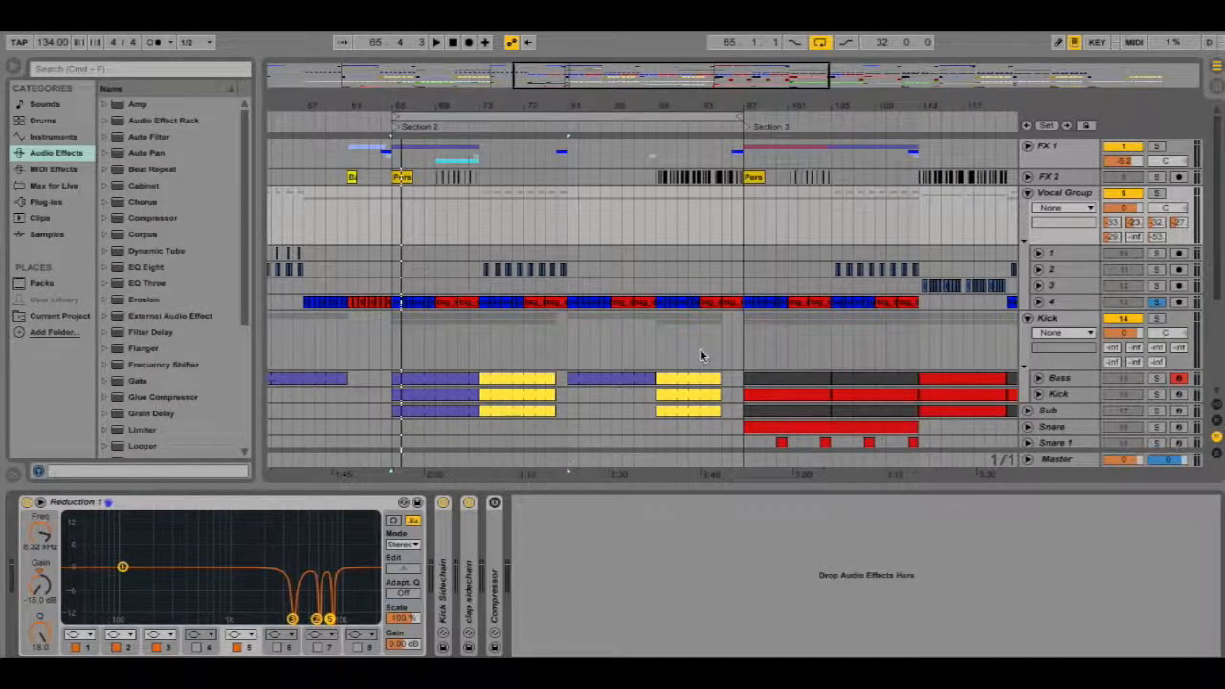
Select the hi hat 1 track and fold and unfold its Reduction 1 EQ device
scroll(1085, 374, "down", 4)
scroll(1073, 367, "up", 4)
scroll(1074, 367, "down", 4)
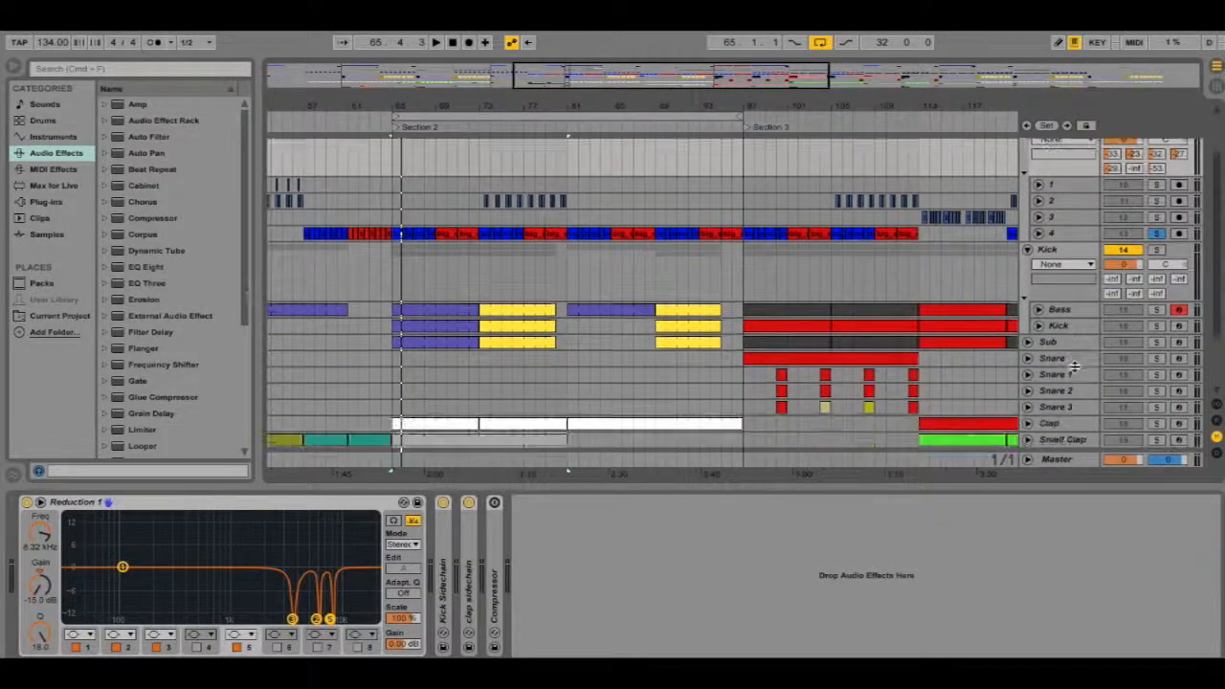
left_click(1064, 408)
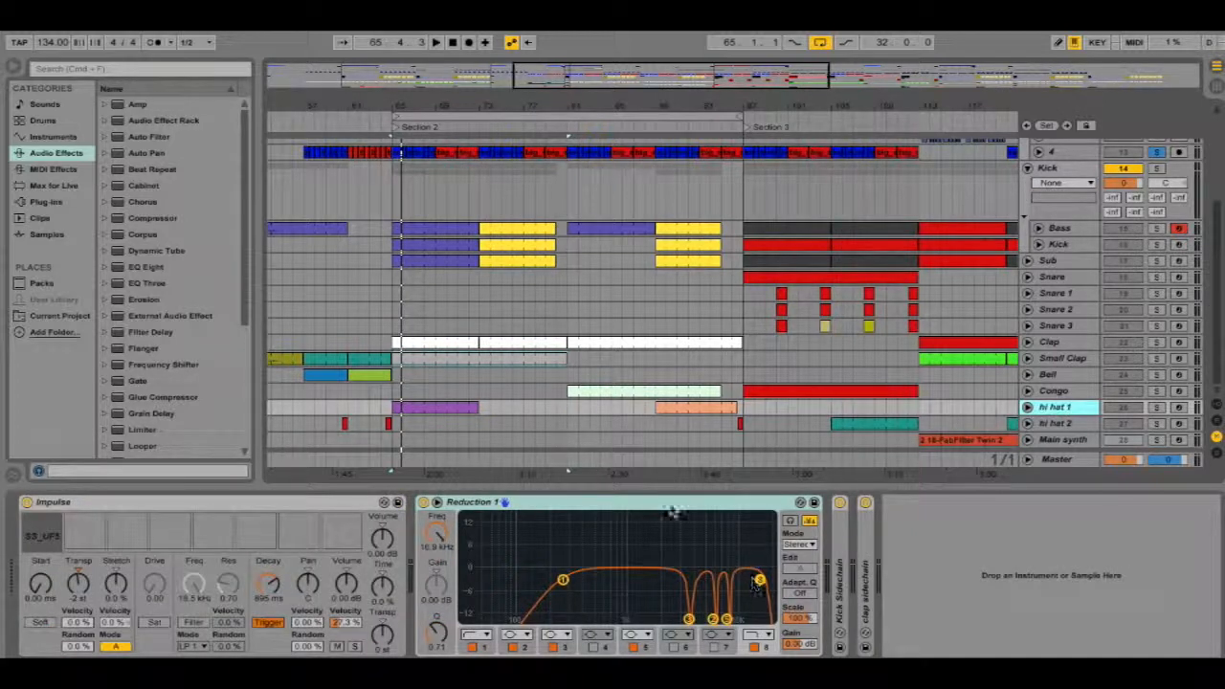
double_click(689, 503)
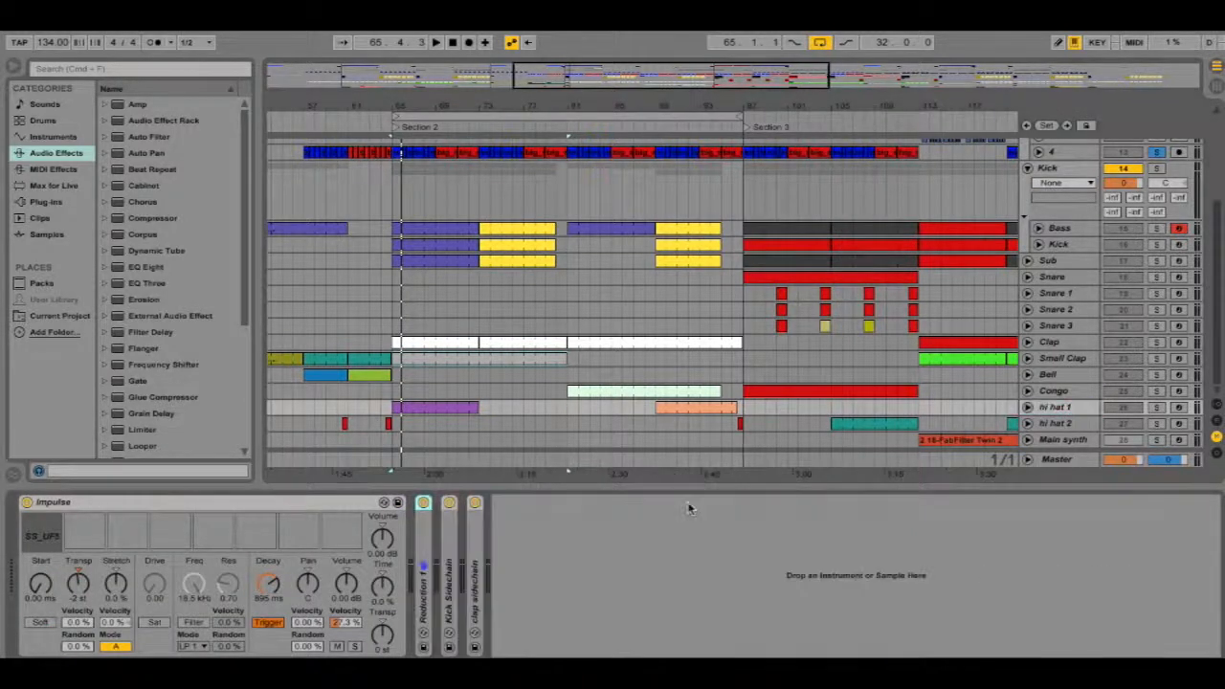
double_click(421, 536)
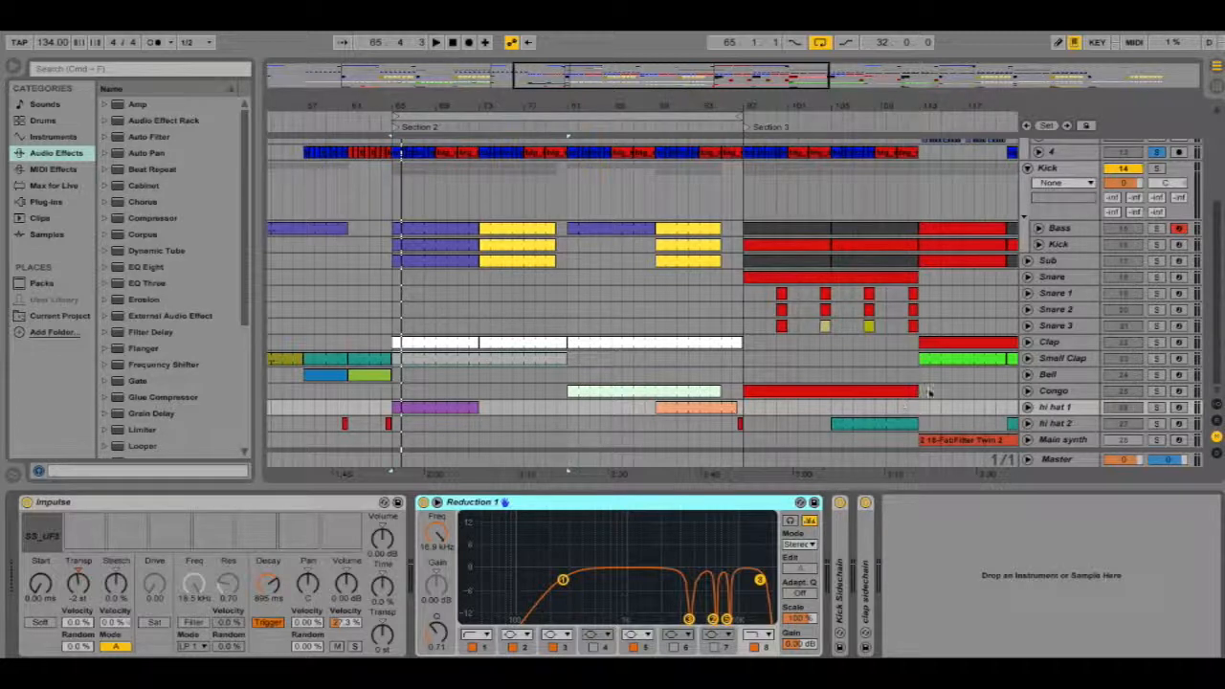
scroll(891, 371, "up", 4)
scroll(891, 368, "down", 4)
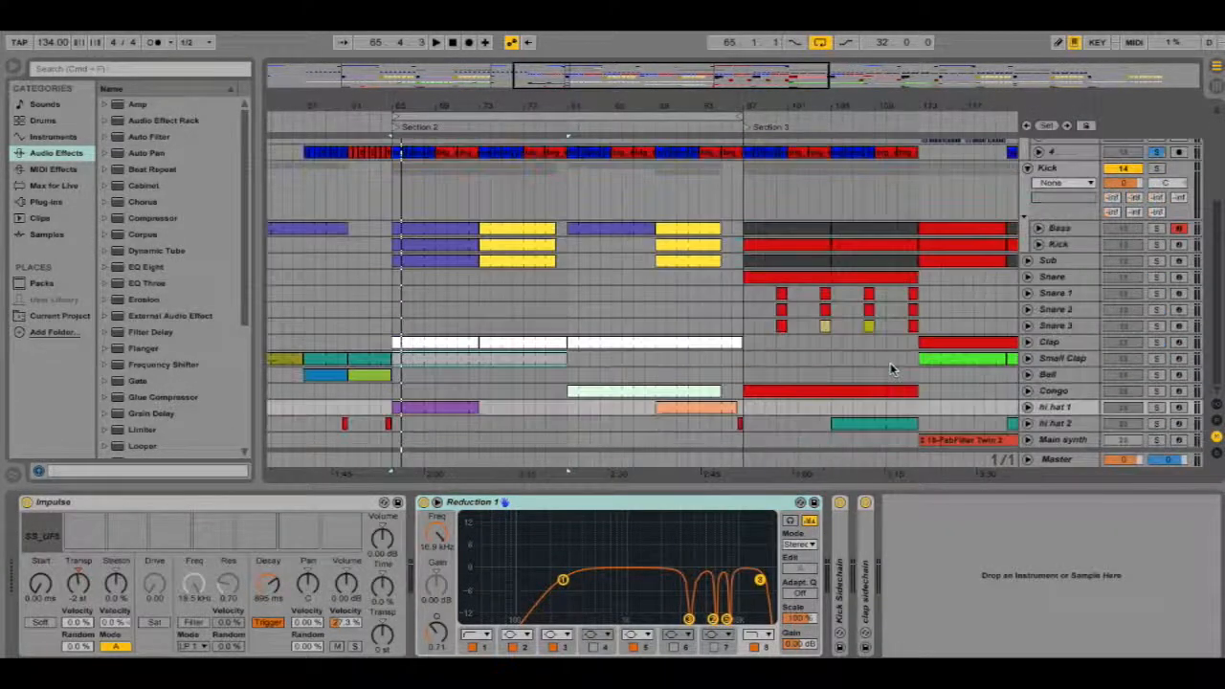
scroll(891, 371, "up", 4)
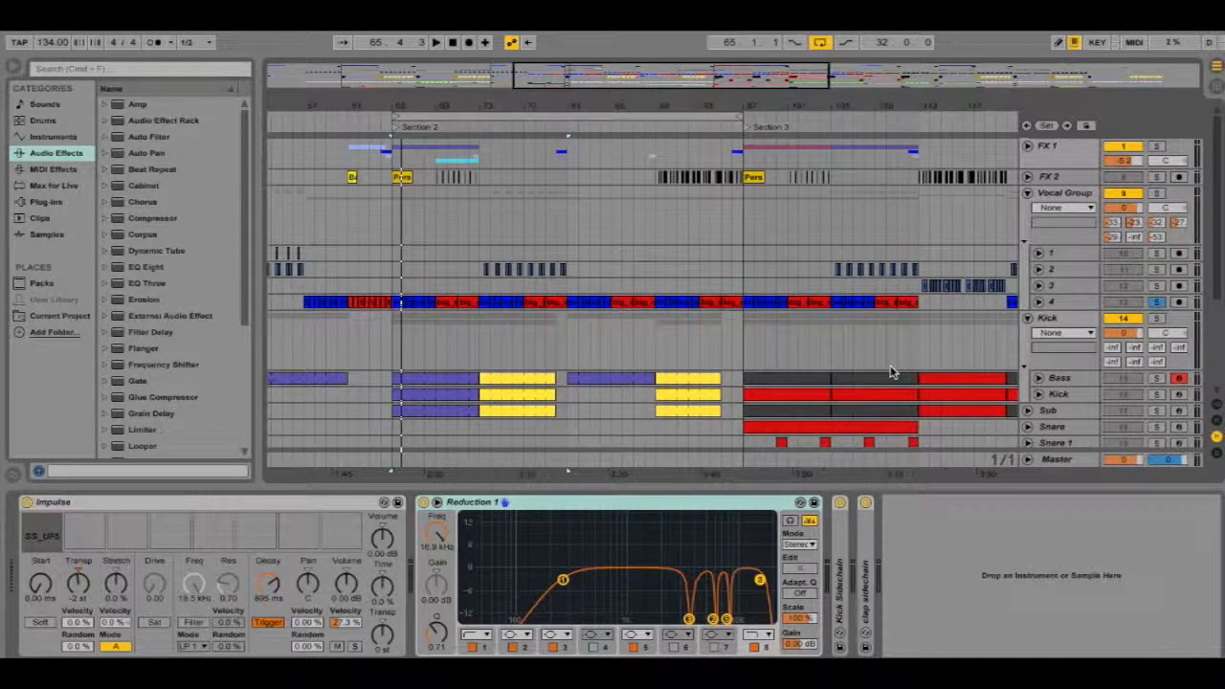
scroll(887, 369, "down", 4)
scroll(885, 370, "up", 4)
scroll(877, 357, "down", 4)
scroll(874, 358, "up", 4)
scroll(910, 359, "down", 4)
scroll(941, 363, "up", 4)
scroll(943, 373, "down", 4)
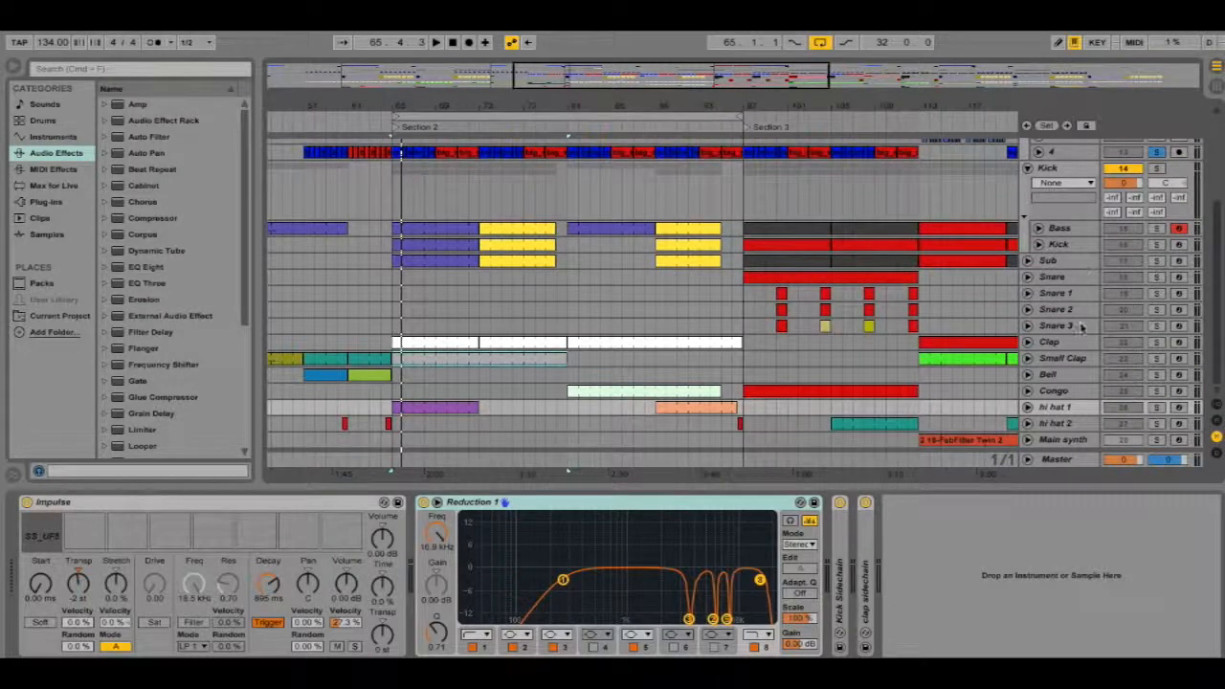
Switch between the Clap, vocal 4, Vocal Group and Small Clap tracks to compare their device chains
left_click(1078, 347)
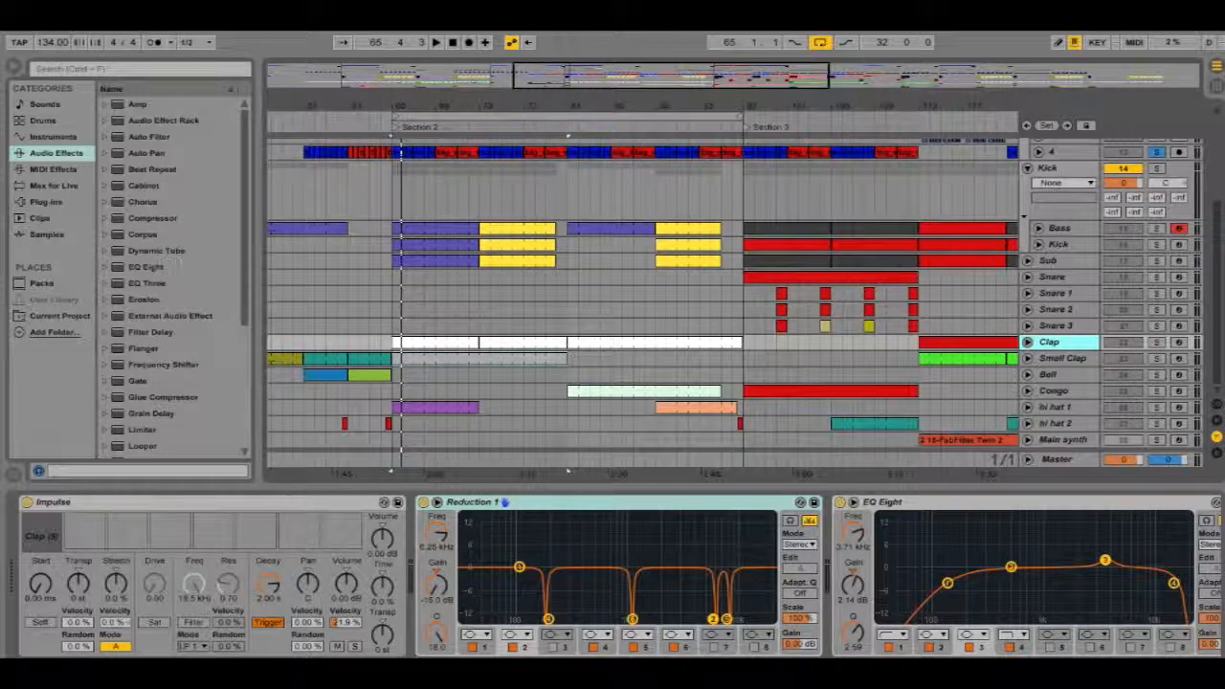
left_click(1072, 154)
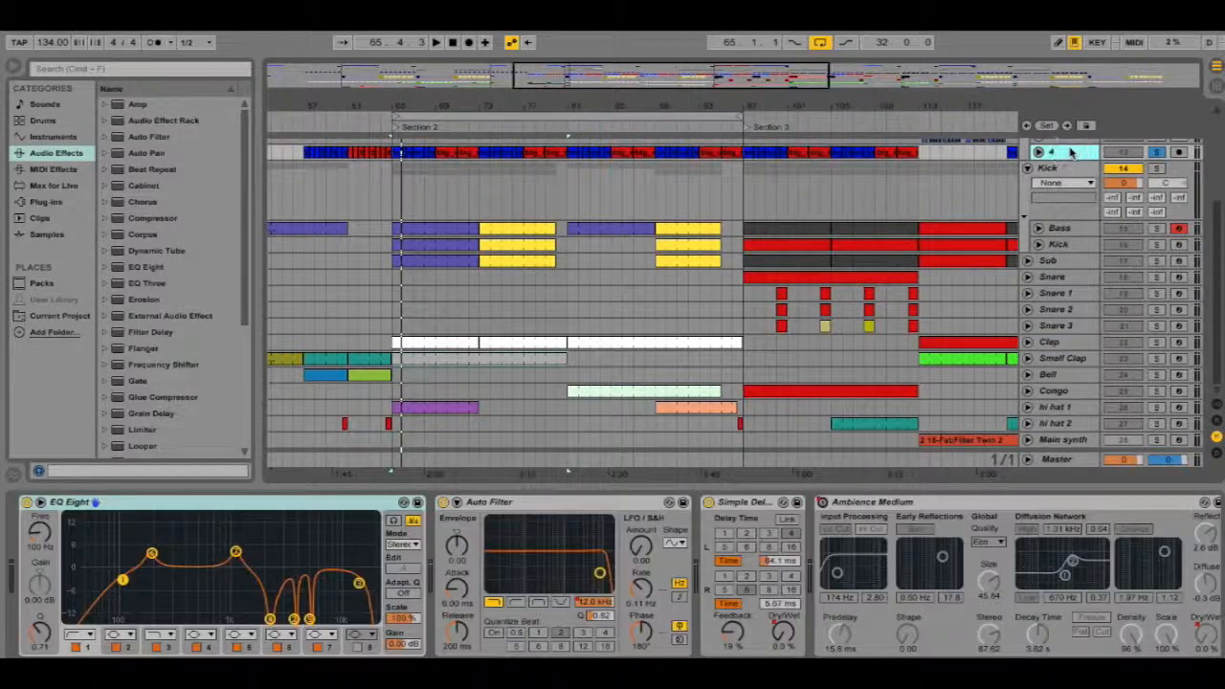
scroll(1097, 261, "up", 5)
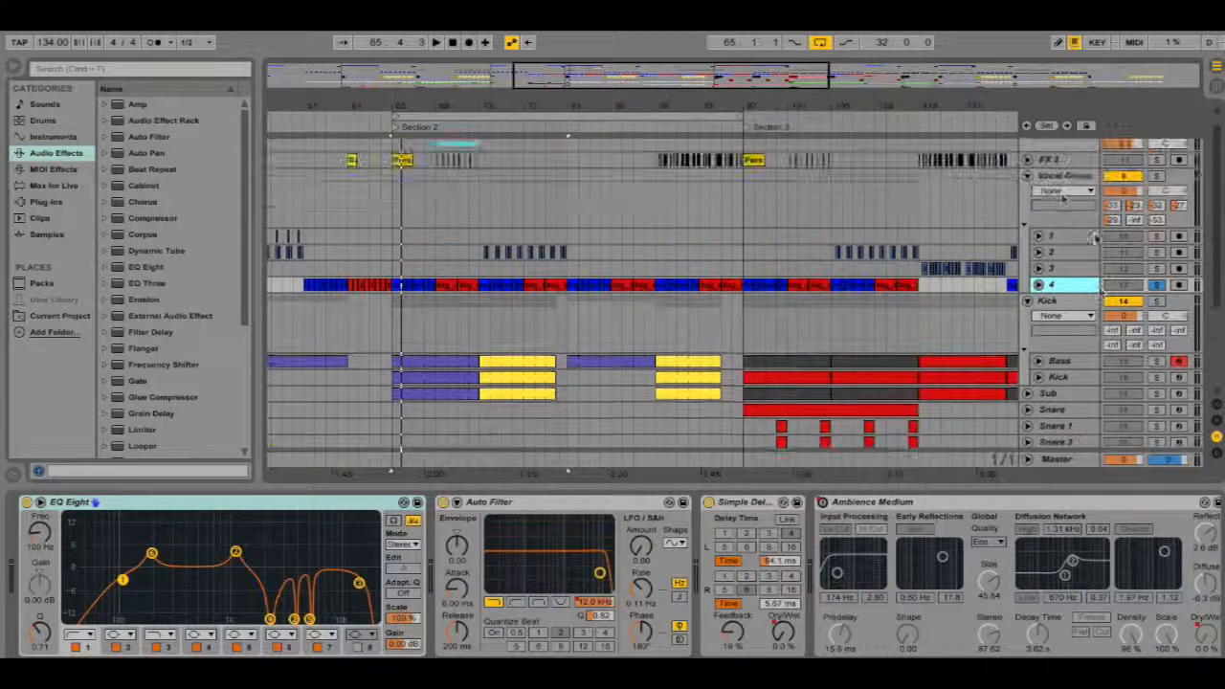
left_click(1060, 182)
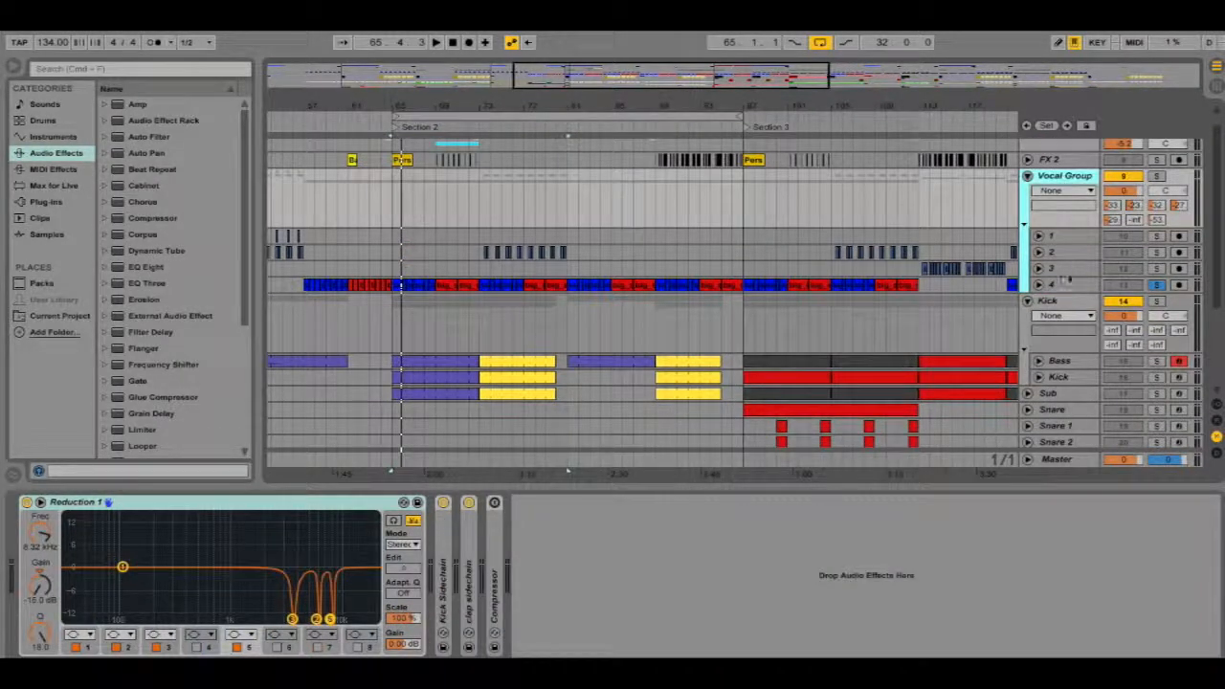
scroll(1076, 307, "down", 5)
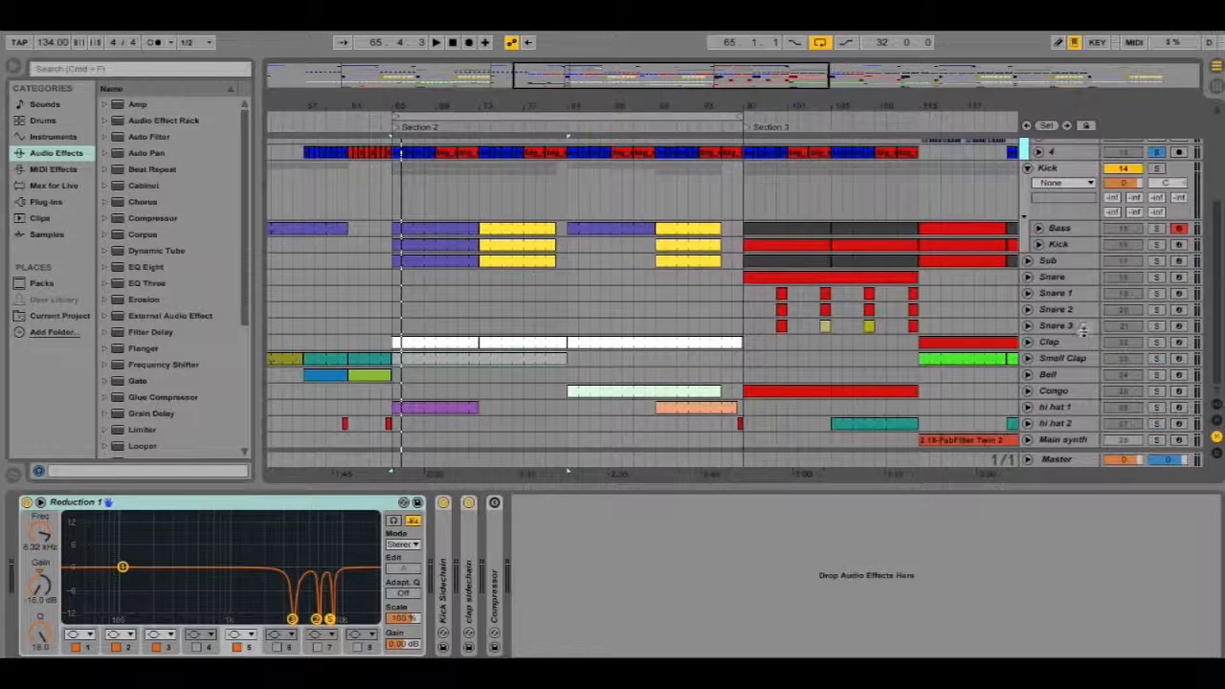
left_click(1079, 342)
left_click(1079, 358)
left_click(1079, 342)
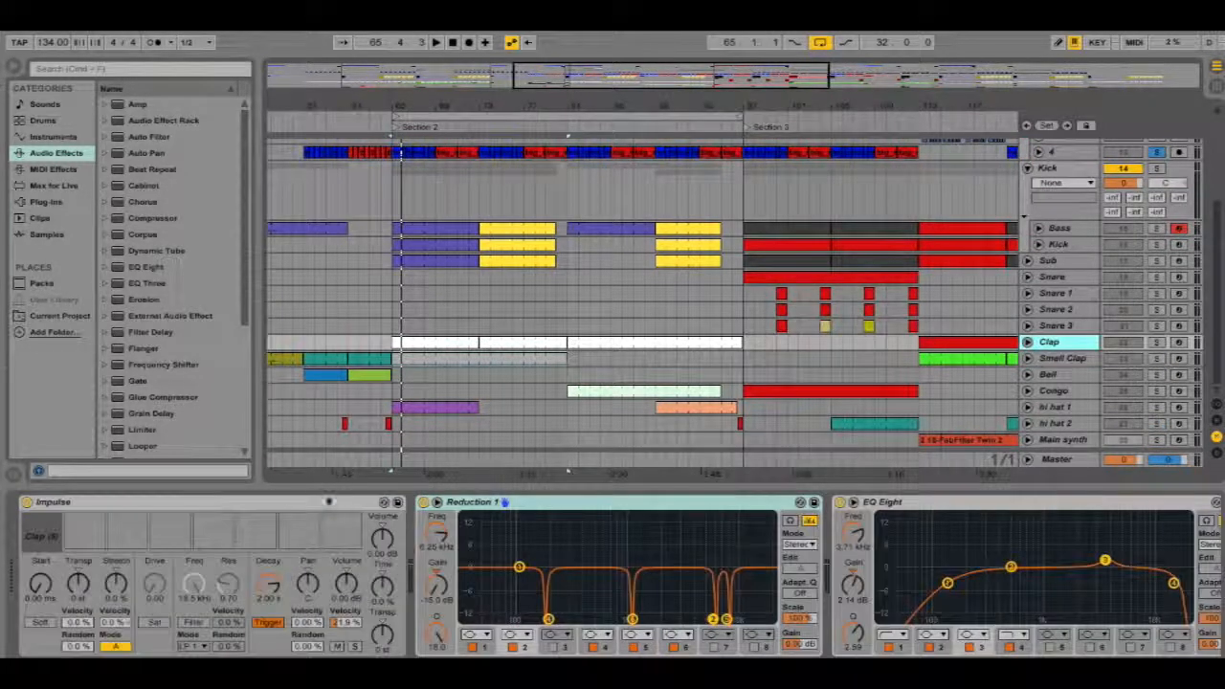
Add a Utility device from the audio effects to the start of the Clap track's device chain
left_click(55, 137)
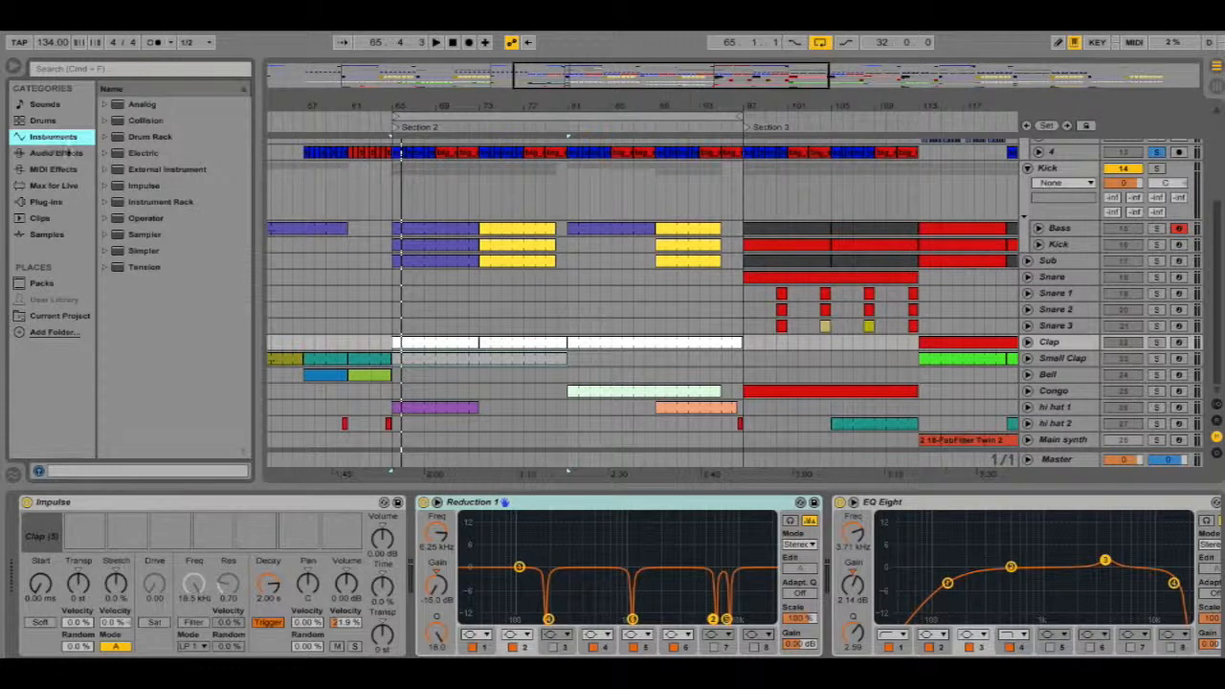
left_click(69, 153)
left_click_drag(239, 274, 245, 467)
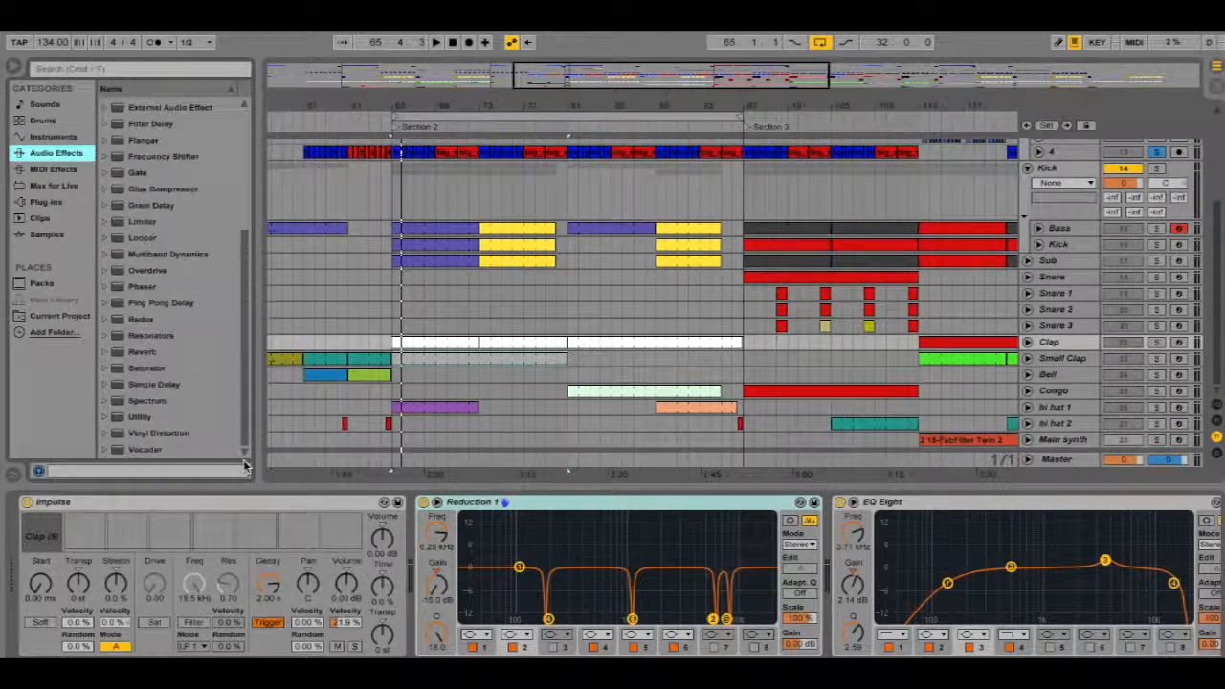
left_click(115, 418)
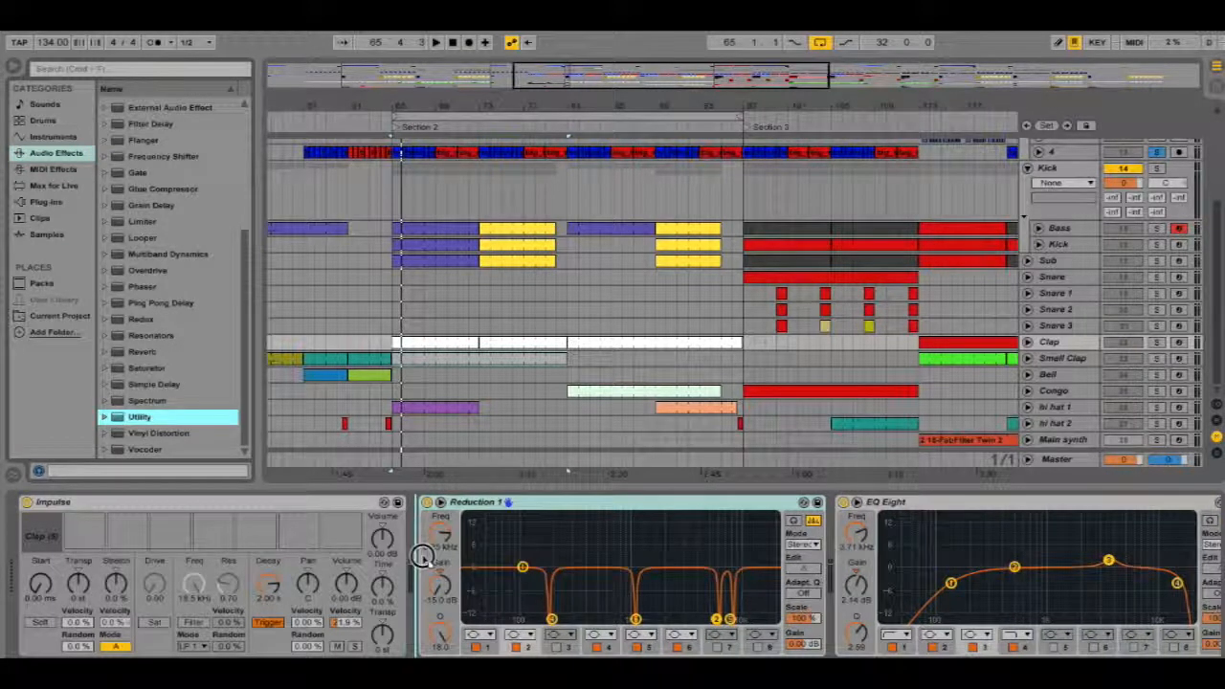
left_click_drag(439, 515, 439, 517)
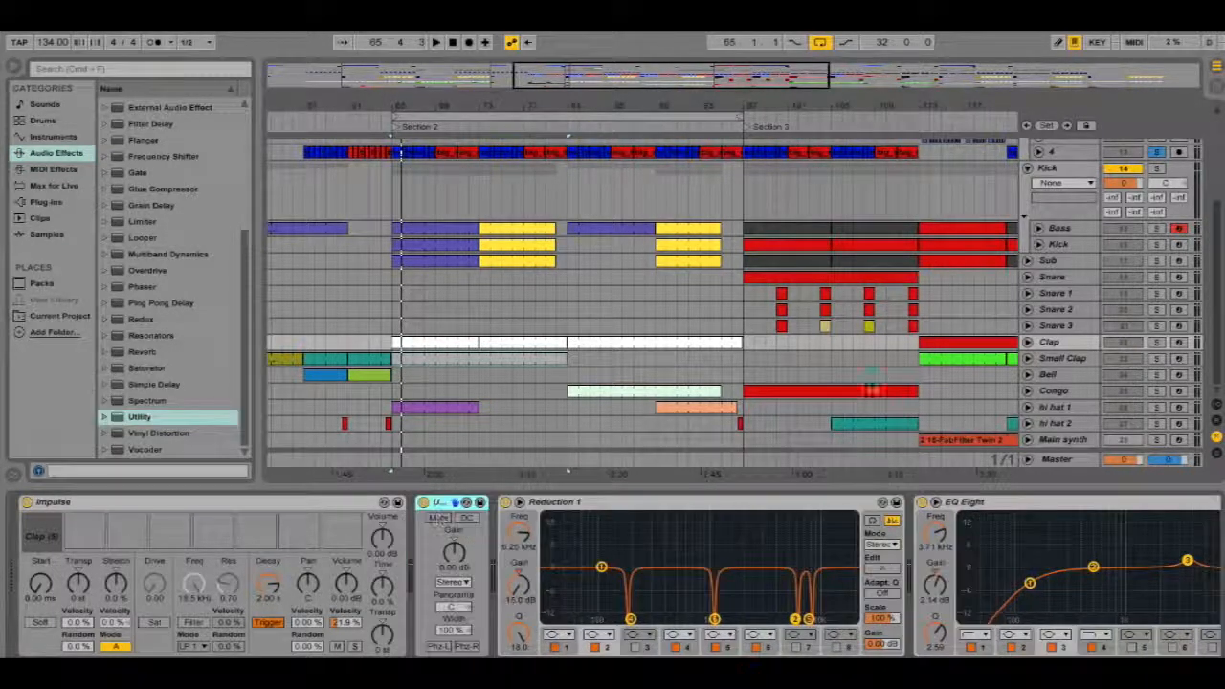
Solo the Clap track, start playback and narrow the Utility's stereo width to 56%
left_click(1156, 342)
key("space")
left_click(446, 506)
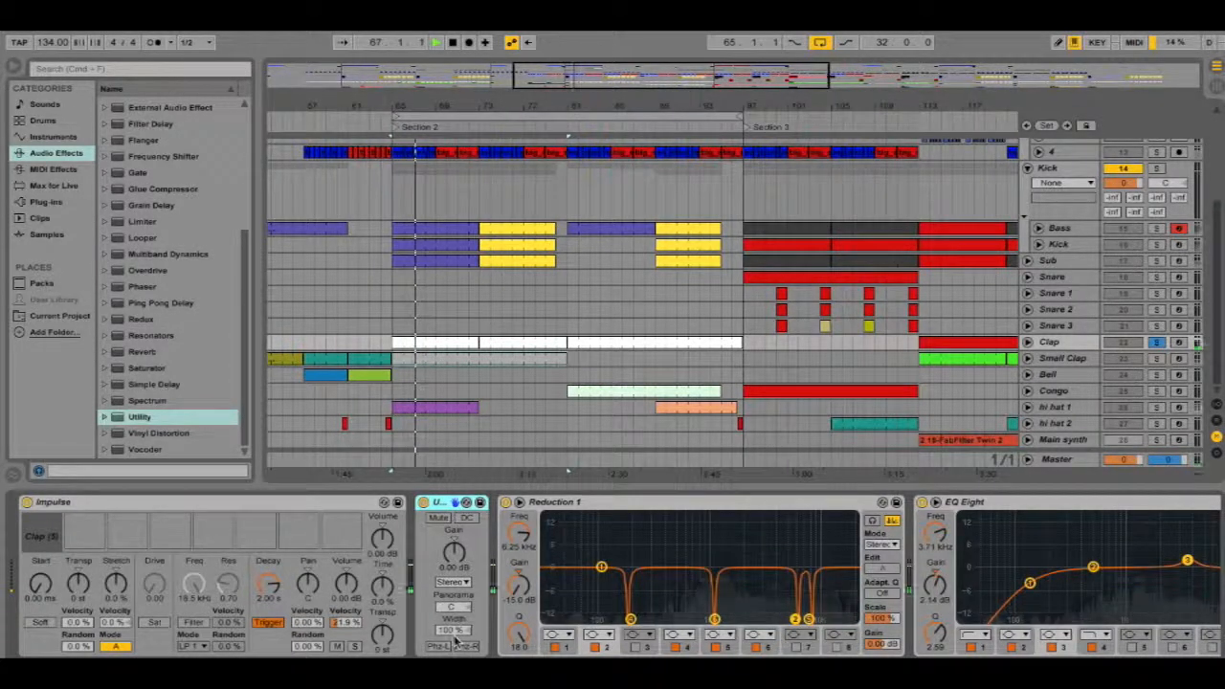
mouse_move(456, 639)
left_mouse_down()
mouse_move(455, 587)
mouse_move(455, 660)
left_mouse_up()
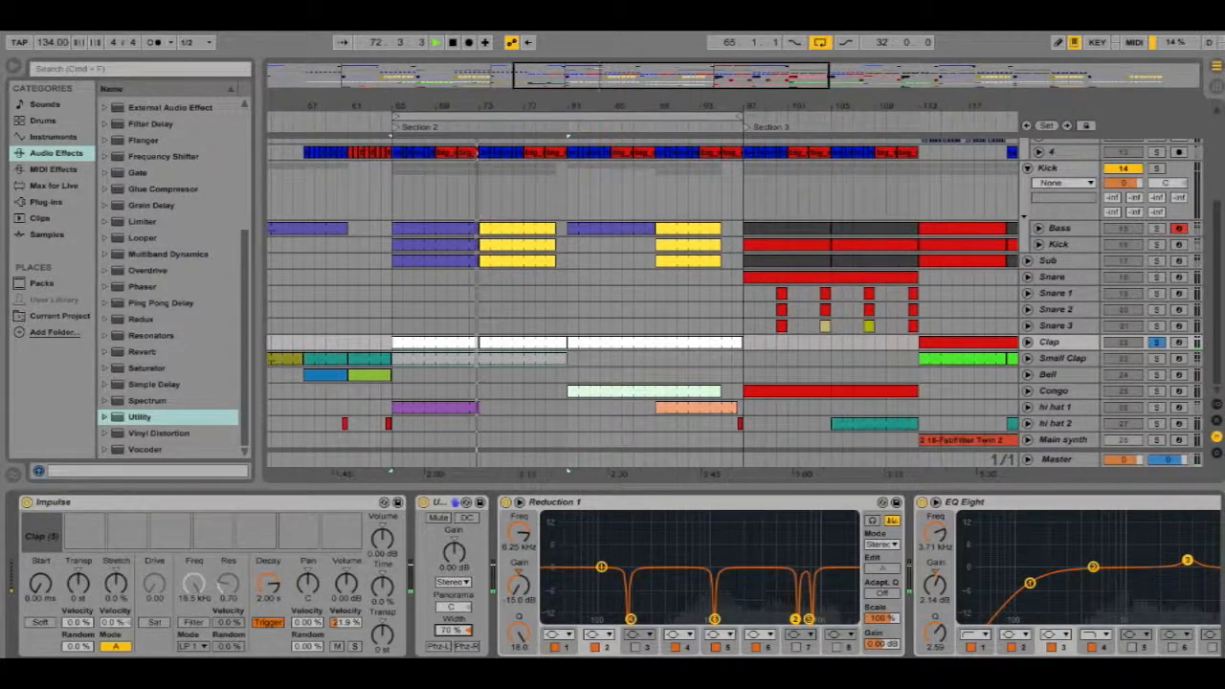
mouse_move(454, 629)
left_mouse_down()
mouse_move(454, 589)
mouse_move(455, 623)
left_mouse_up()
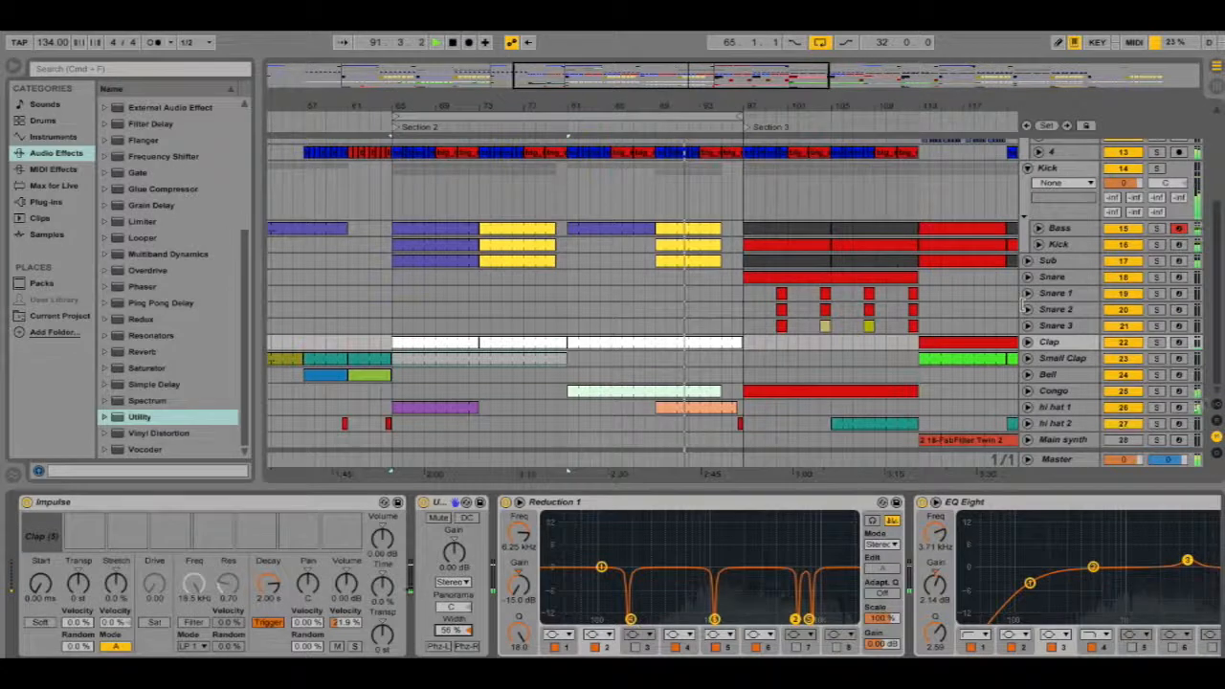
Select the hi hat 1 track and add a Utility device to the start of its chain
scroll(1023, 305, "up", 3)
scroll(1023, 303, "down", 3)
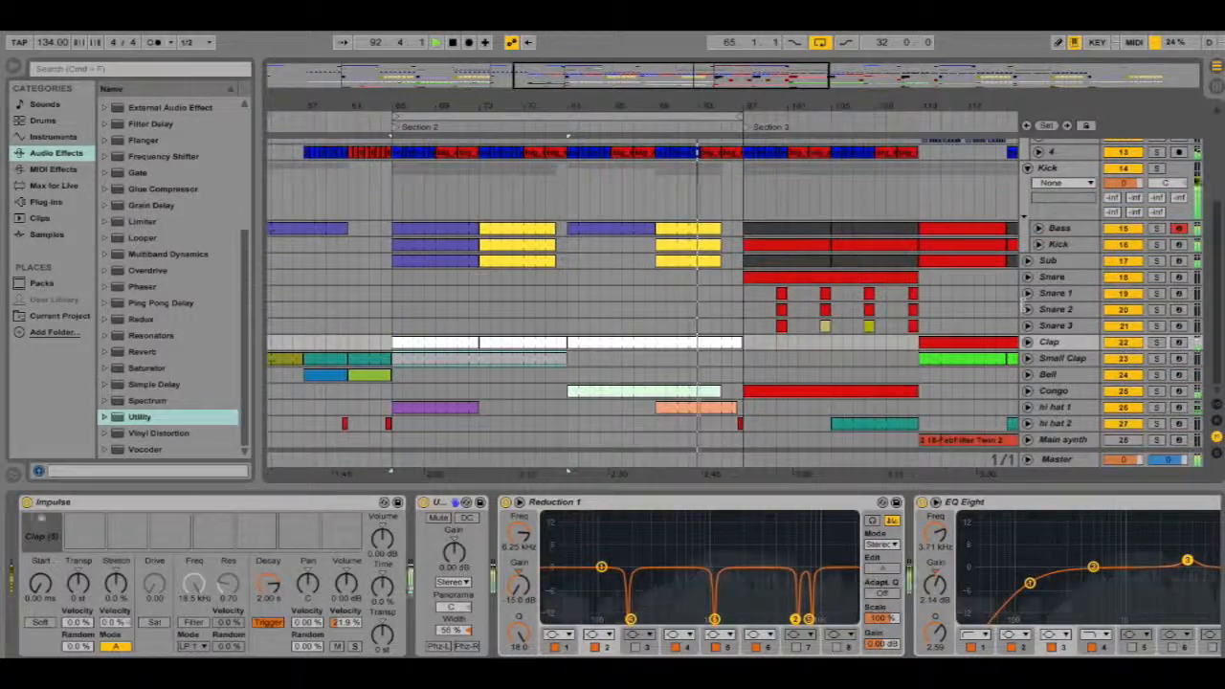
left_click(1065, 407)
left_click(466, 408)
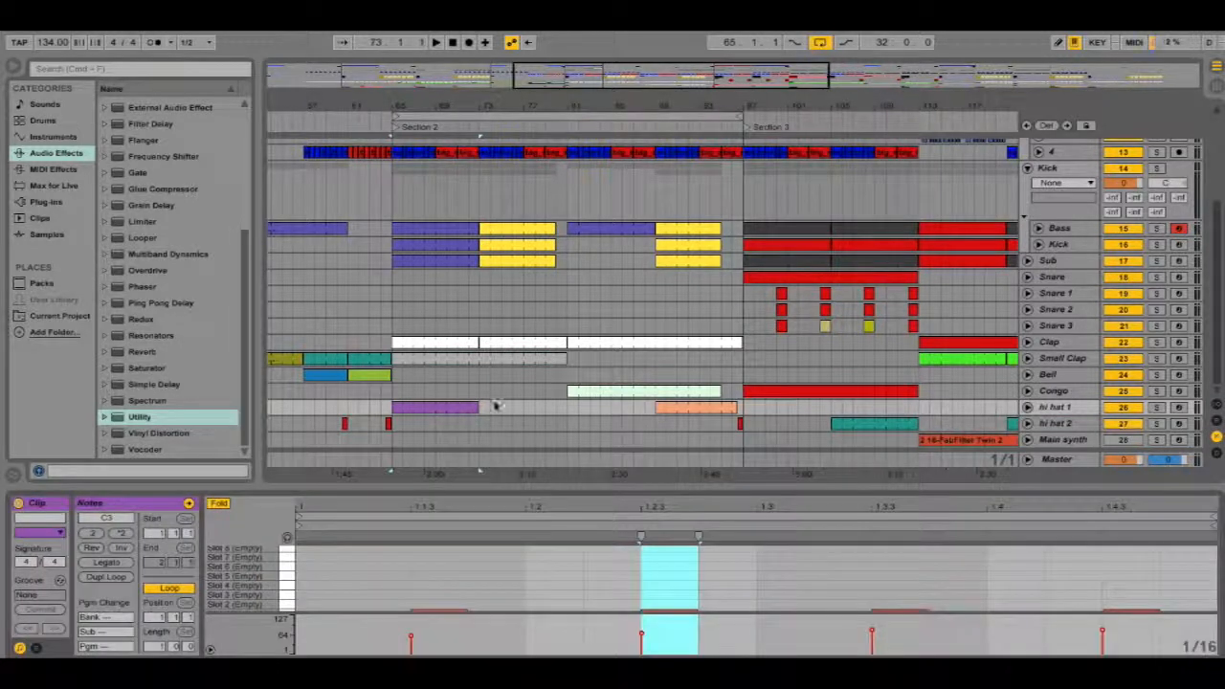
left_click(1083, 412)
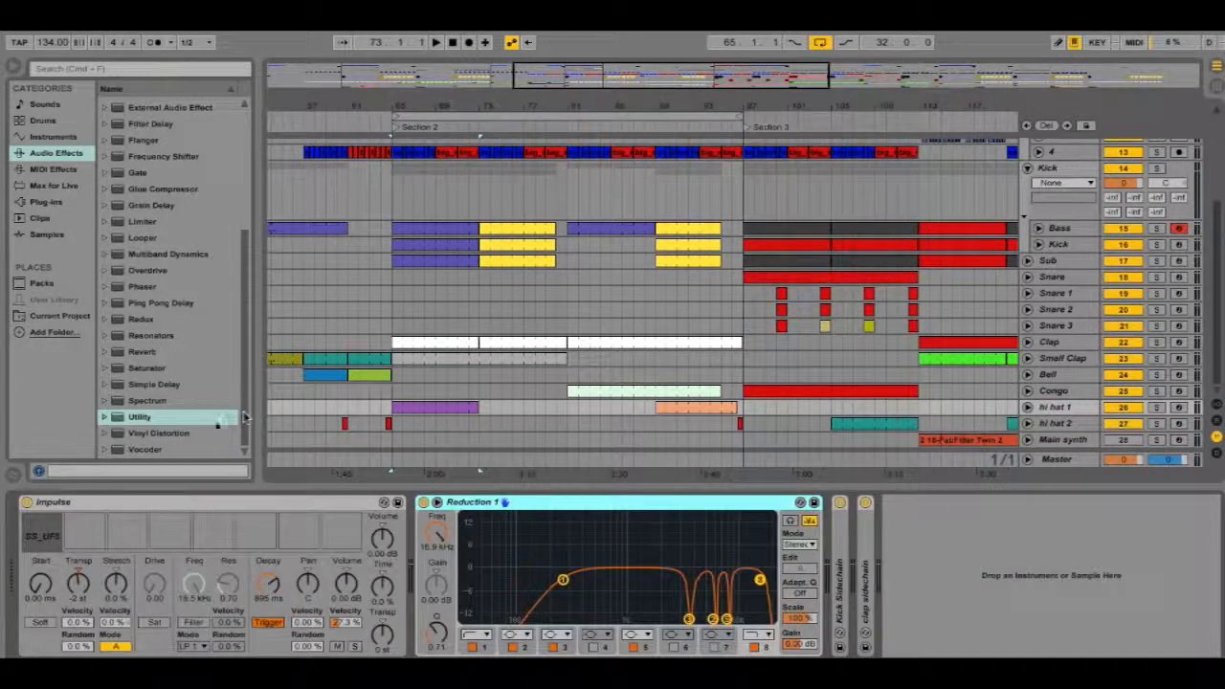
left_click_drag(245, 417, 425, 541)
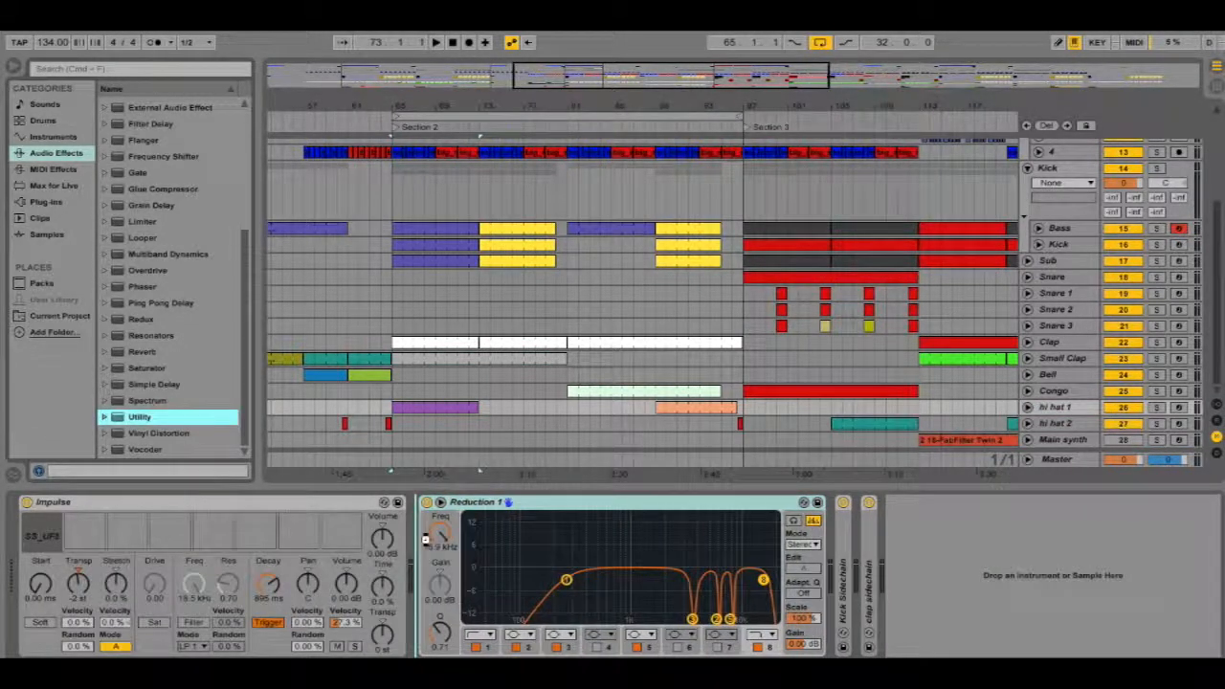
Solo hi hat 1 during playback, then unsolo it and widen its Utility stereo width to 123%
left_click(1157, 409)
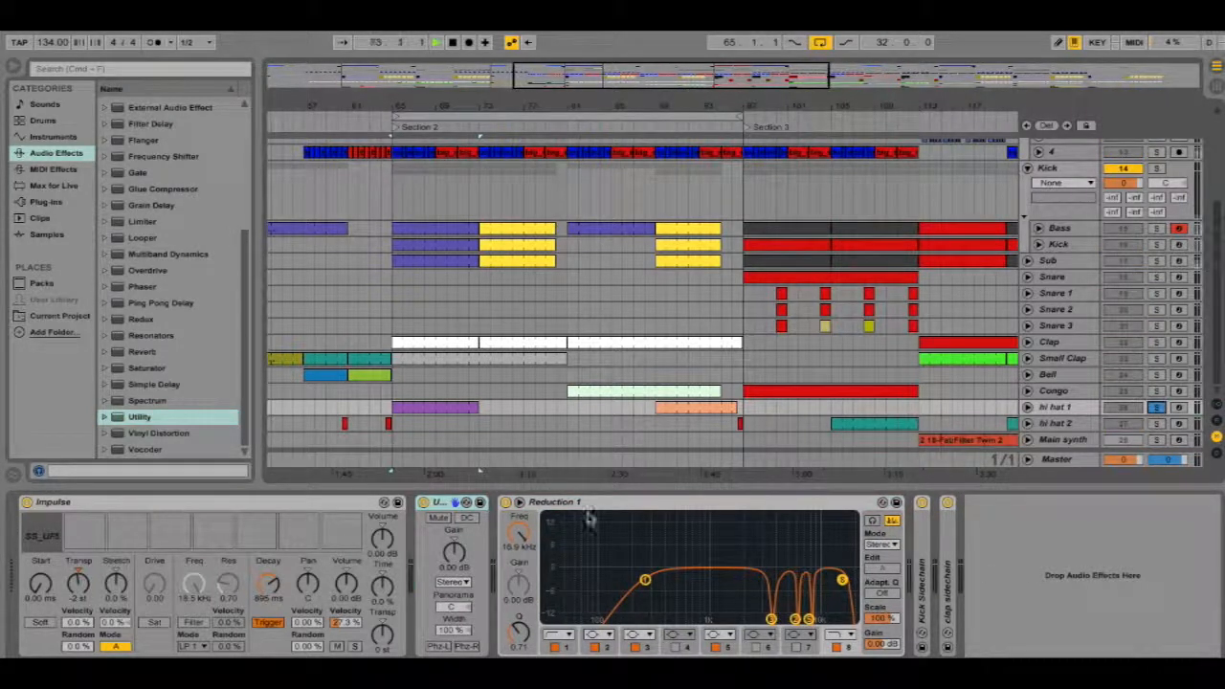
key("space")
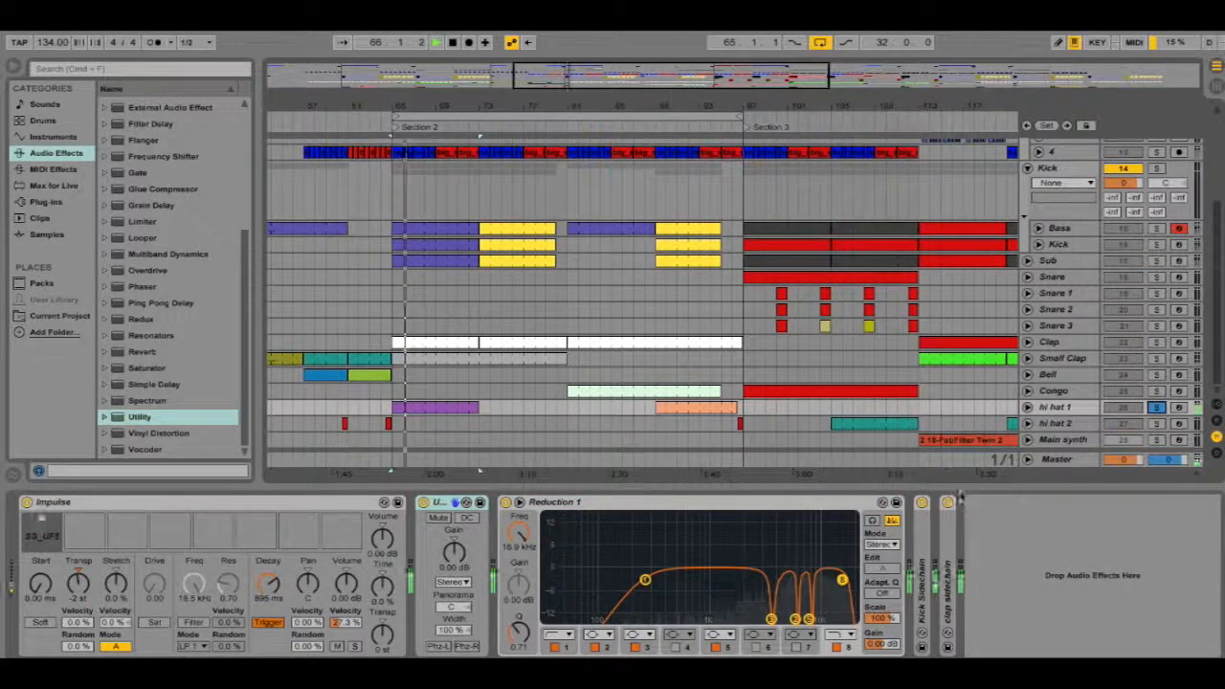
left_click(1157, 409)
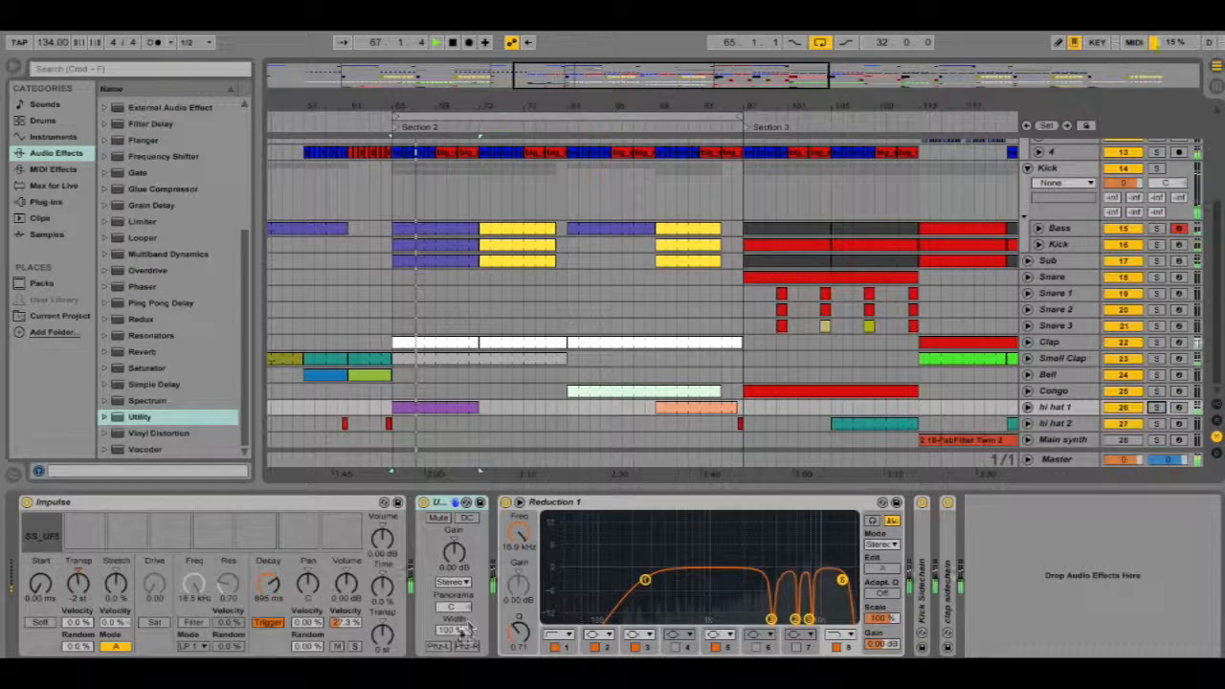
mouse_move(455, 630)
left_mouse_down()
mouse_move(454, 594)
mouse_move(454, 645)
left_mouse_up()
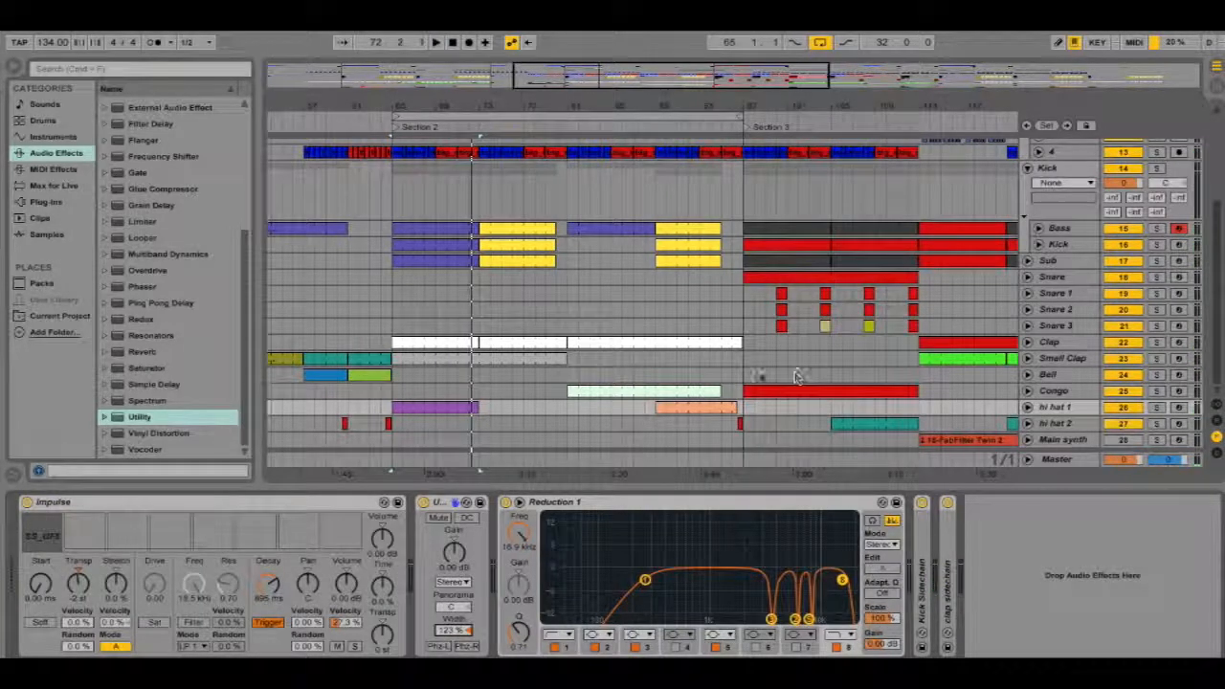
scroll(794, 376, "up", 3)
scroll(765, 335, "down", 3)
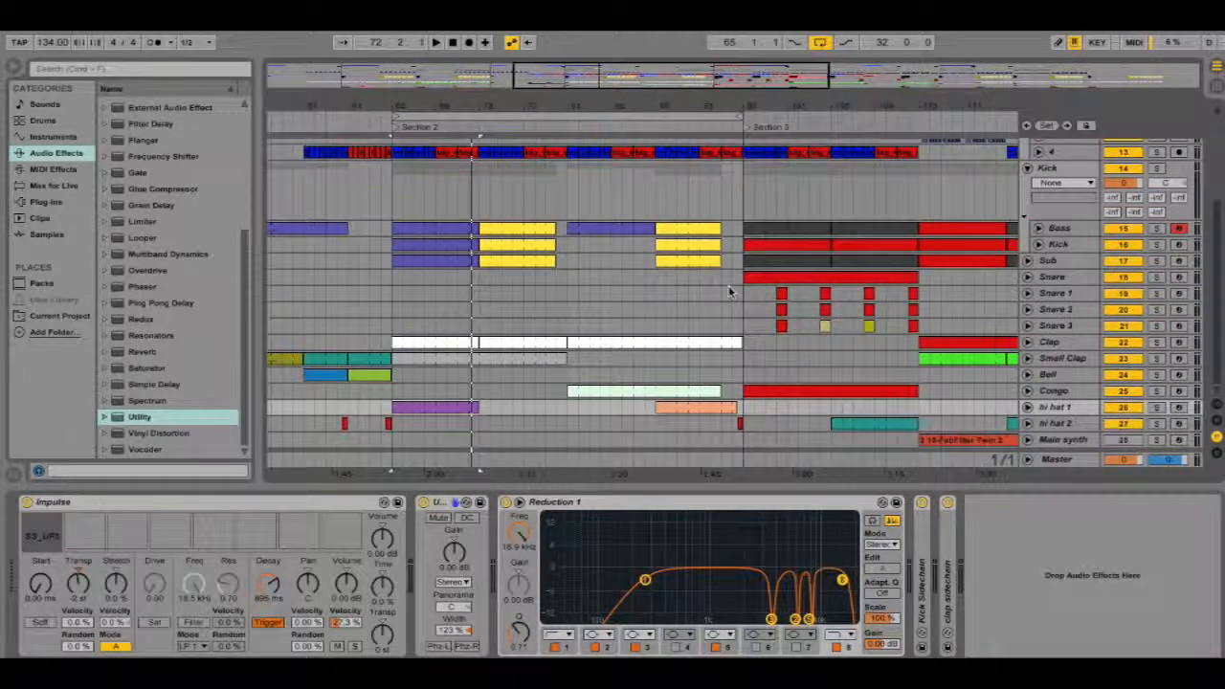
Select the Clap track to display its device chain
scroll(735, 305, "up", 3)
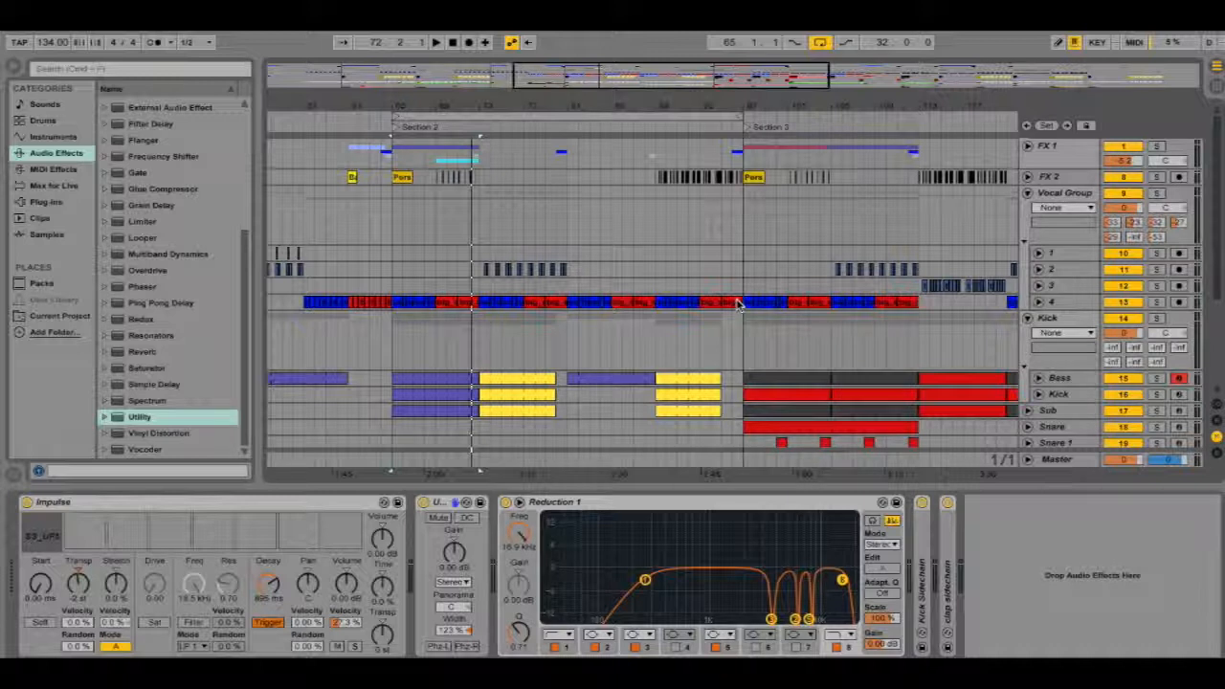
scroll(900, 364, "down", 3)
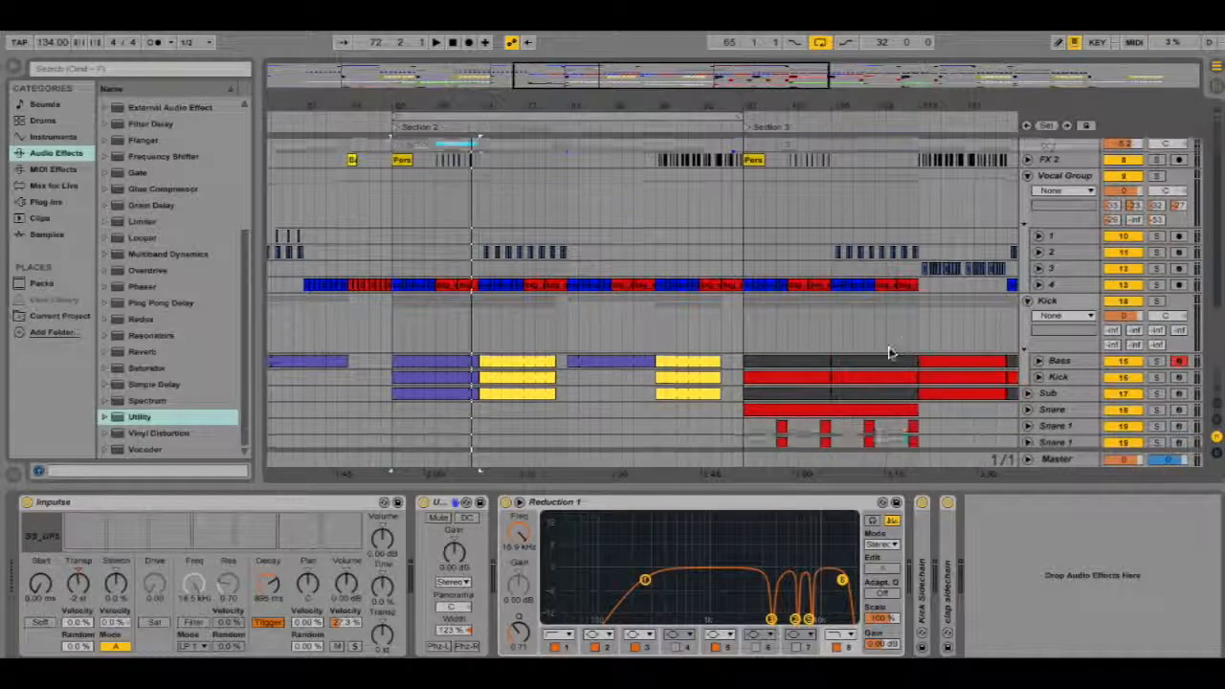
left_click(1050, 343)
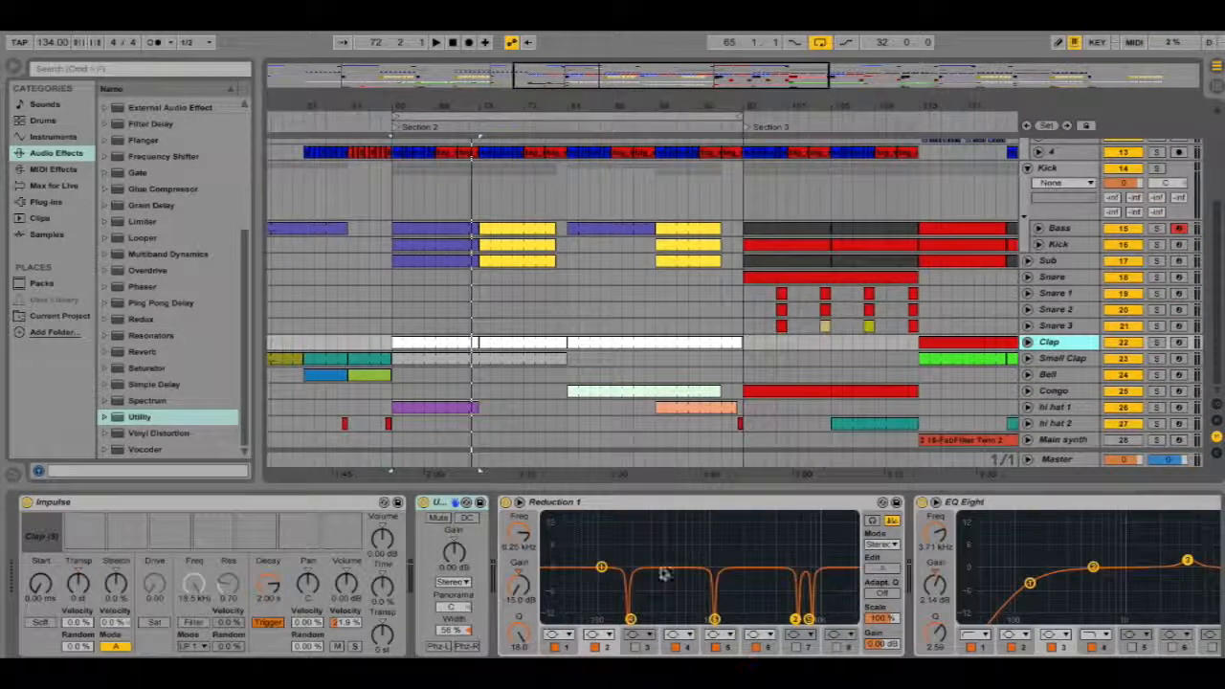
Collapse the Reduction 1 EQ device on the Clap track and expand it again
double_click(801, 505)
left_click(653, 505)
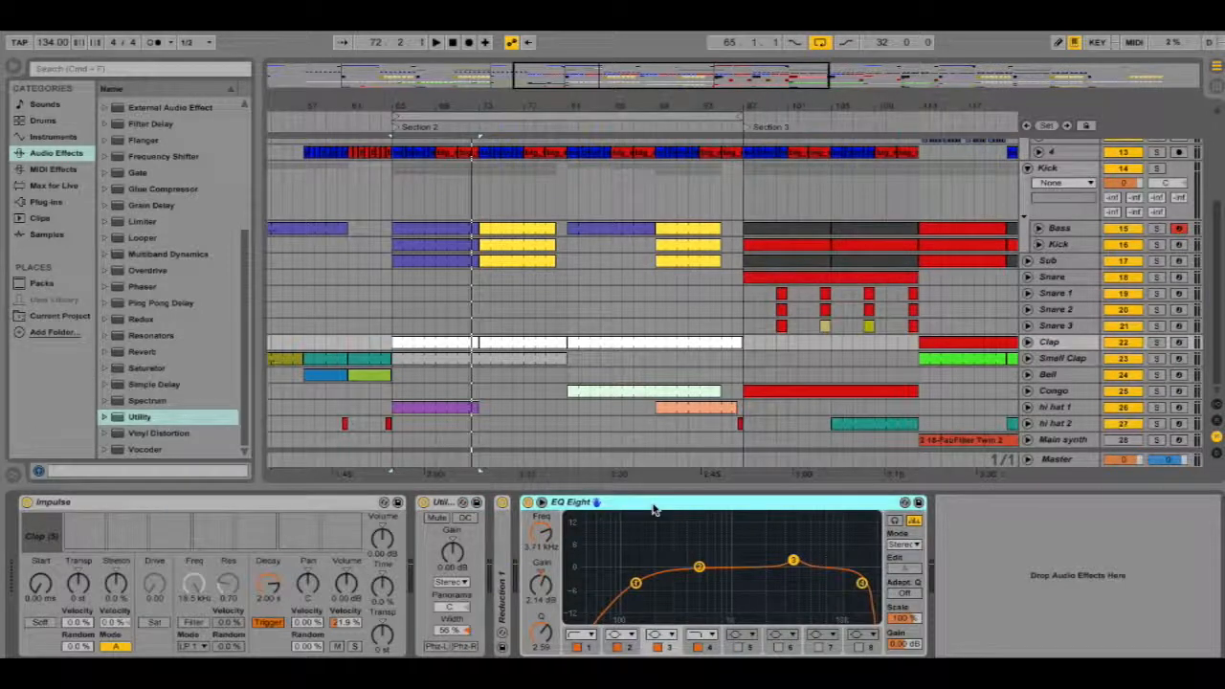
double_click(503, 524)
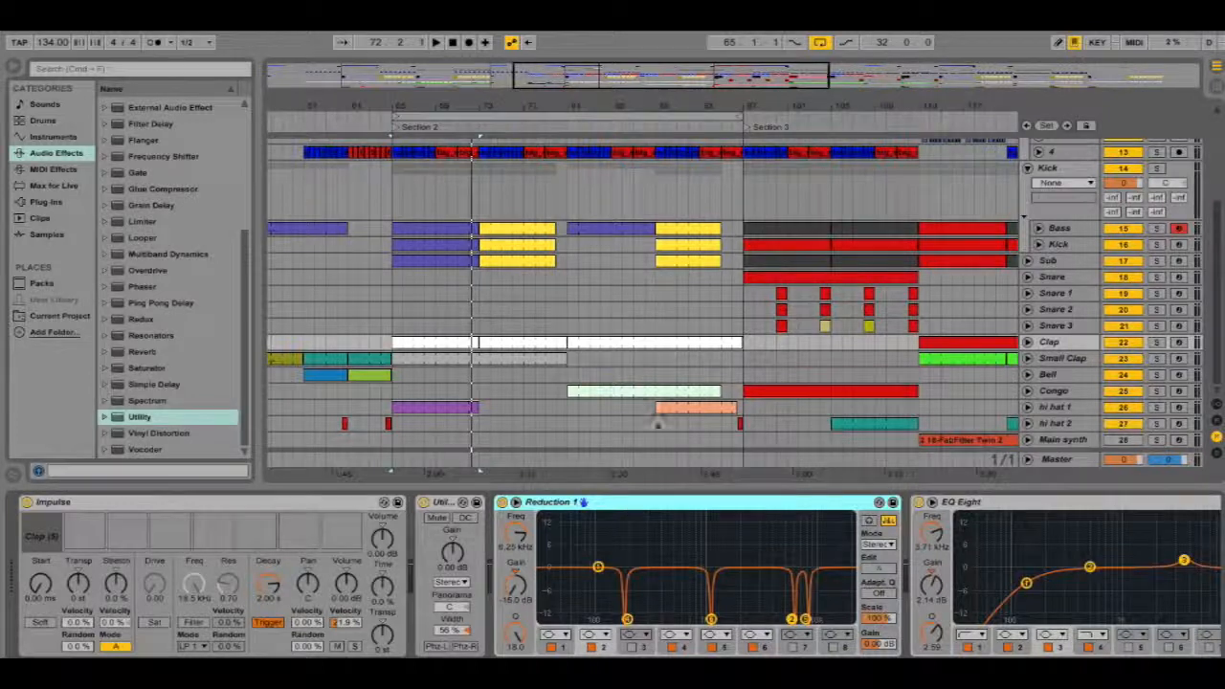
scroll(651, 330, "up", 5)
scroll(652, 330, "down", 5)
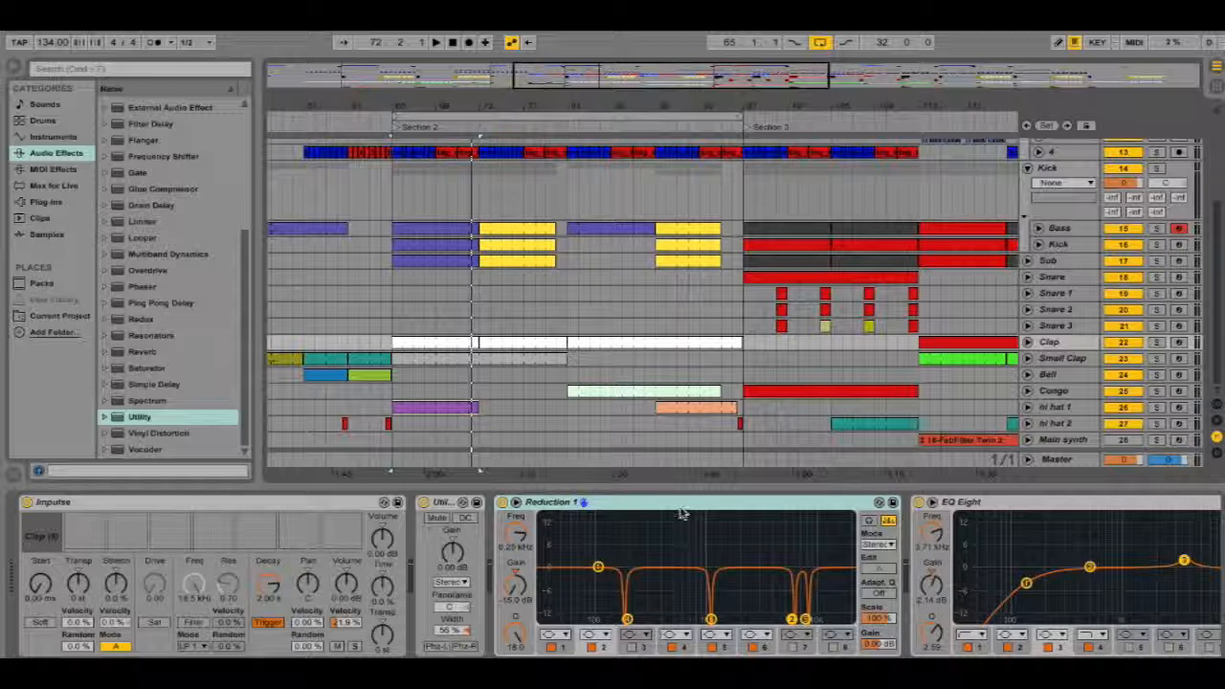
right_click(501, 508)
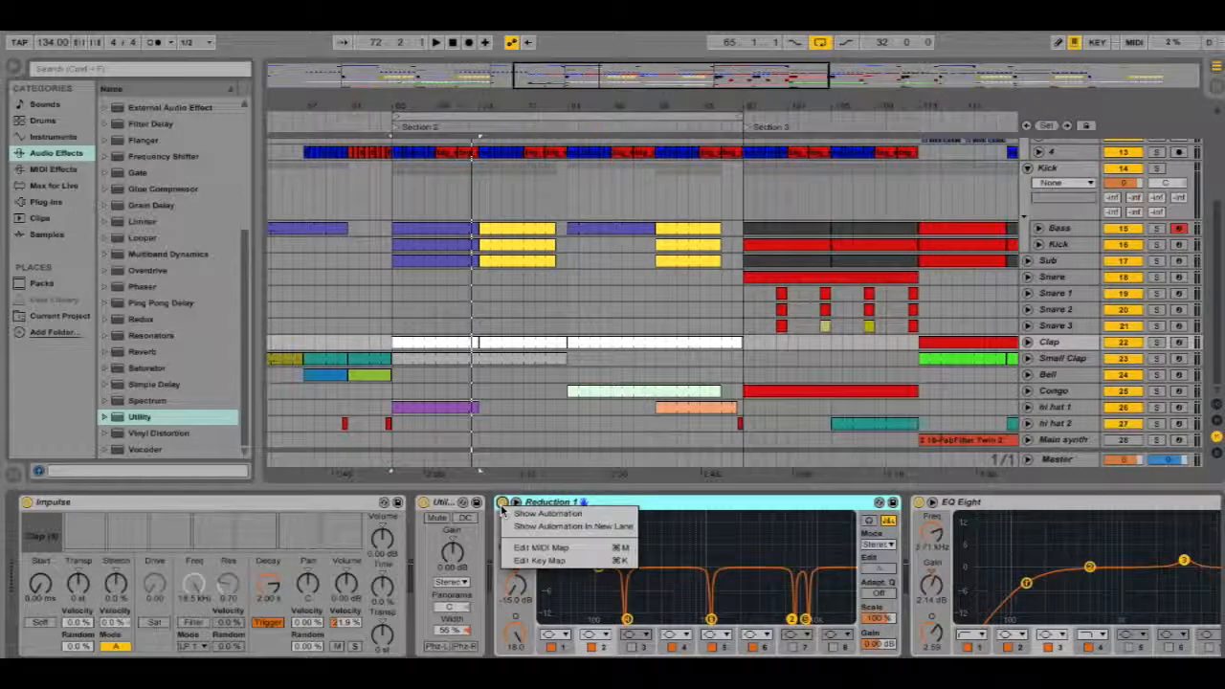
left_click(755, 506)
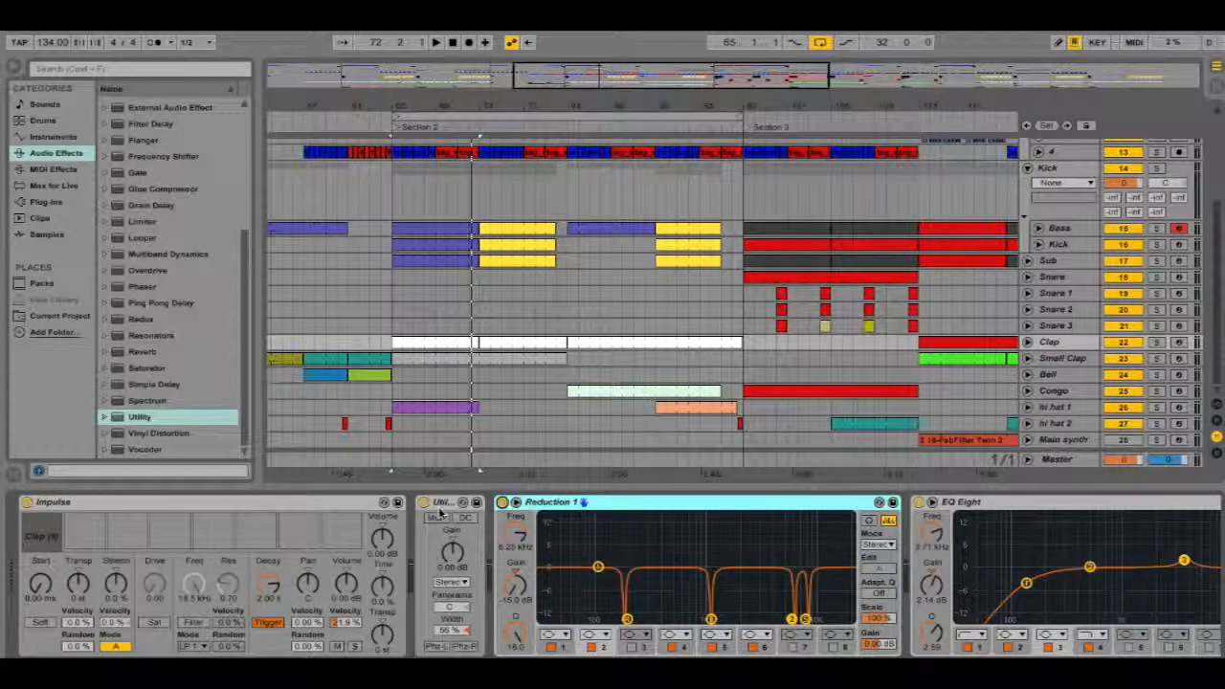